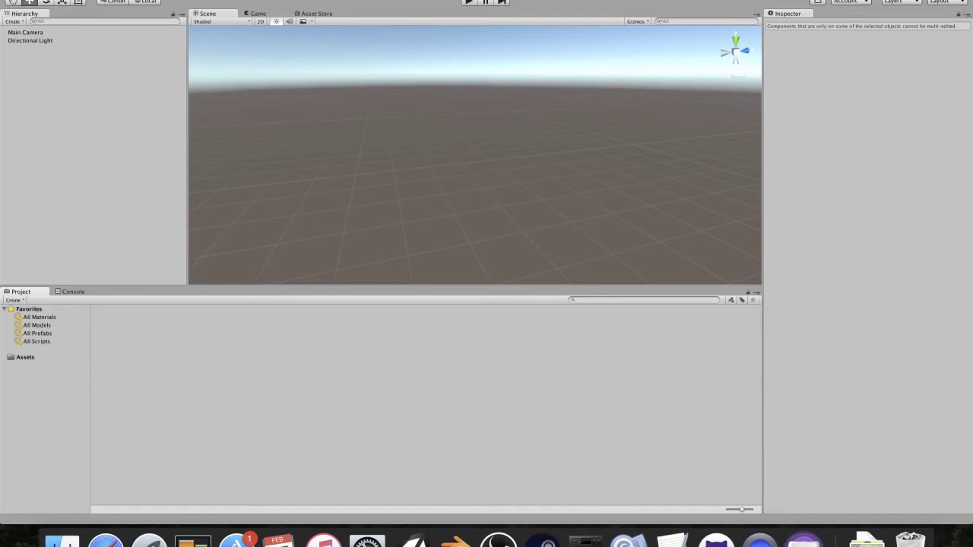
# Step: Add a Terrain 3D object to the scene
pyautogui.click(144, 0)
pyautogui.moveTo(147, 5)
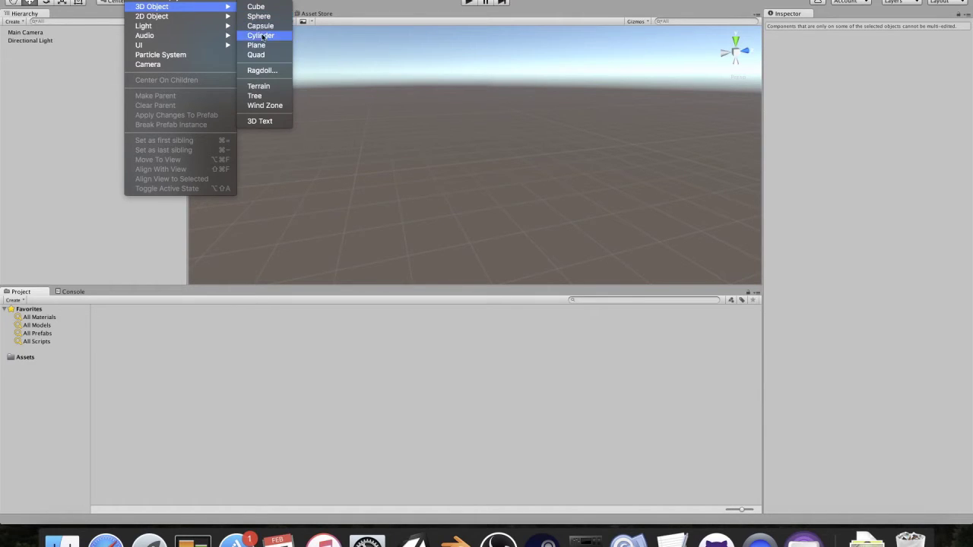
pyautogui.click(258, 87)
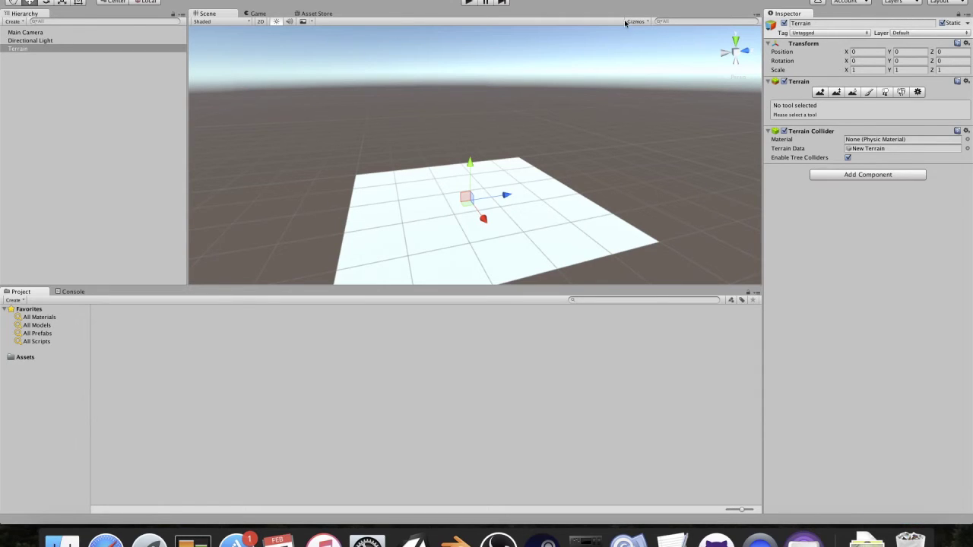
# Step: Align the Main Camera with the current scene view and check the framing in the Game view
pyautogui.click(53, 32)
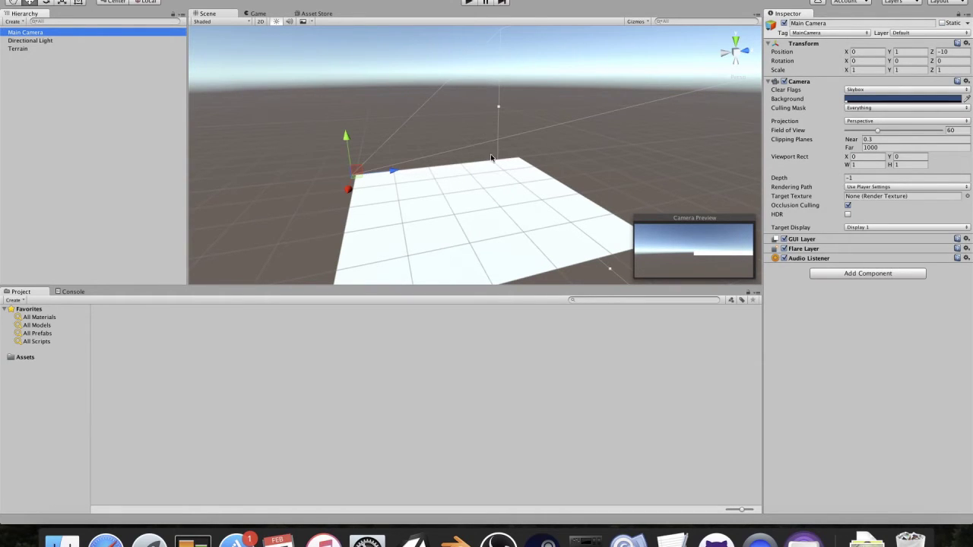
pyautogui.moveTo(474, 161)
pyautogui.mouseDown(button='middle')
pyautogui.moveTo(476, 121)
pyautogui.moveTo(475, 149)
pyautogui.mouseUp(button='middle')
pyautogui.click(99, 32)
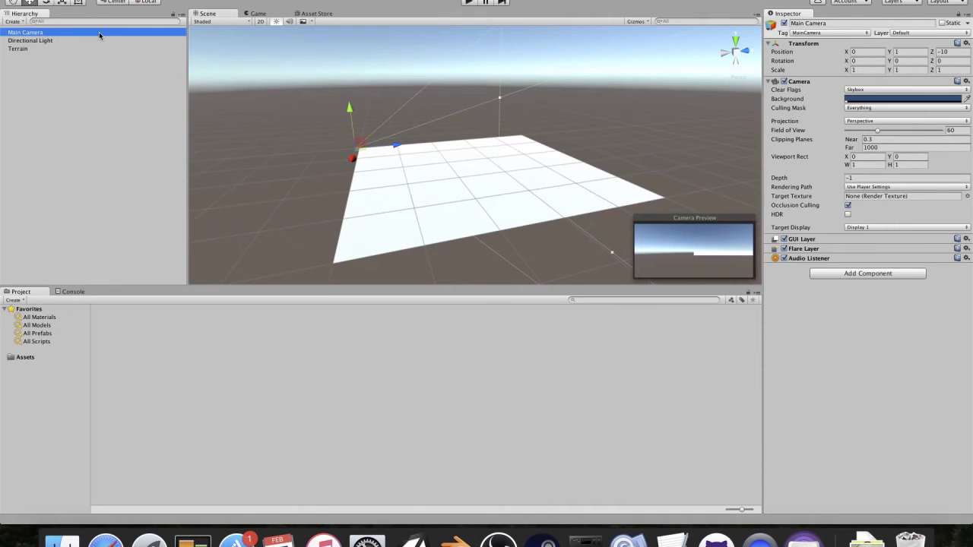
pyautogui.click(151, 0)
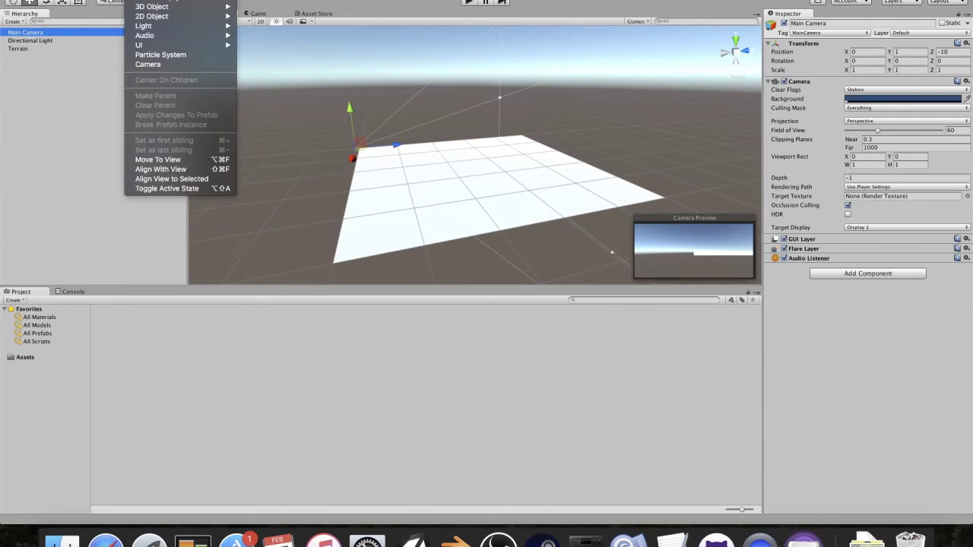
pyautogui.click(185, 169)
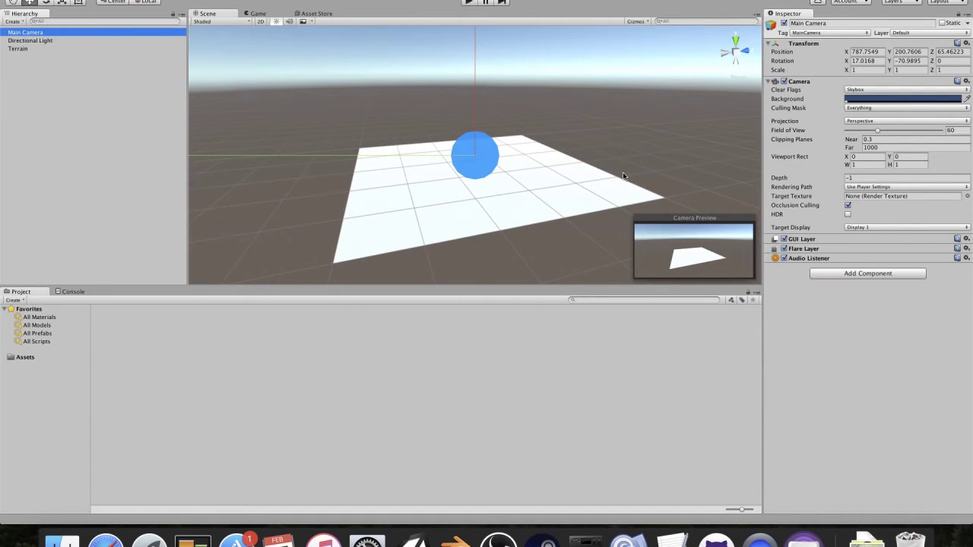
pyautogui.click(256, 15)
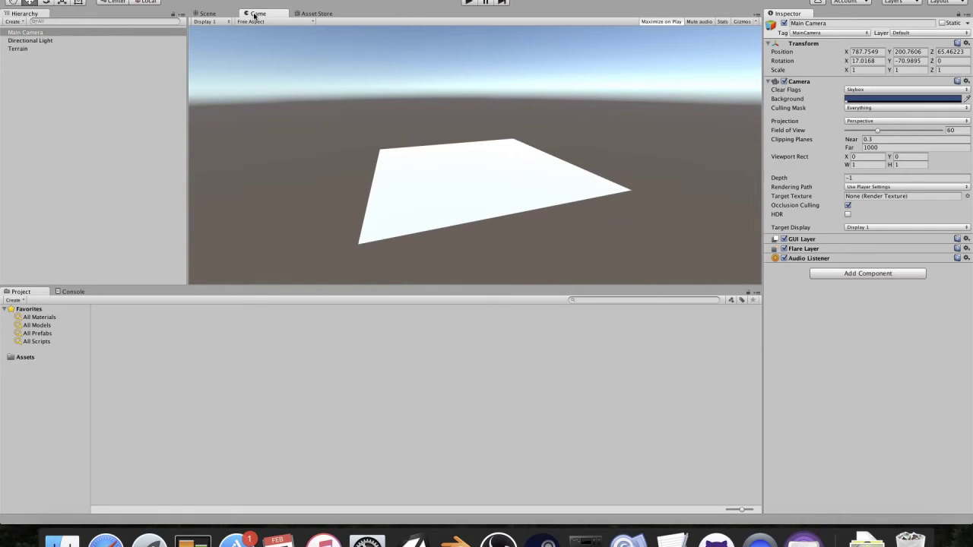
pyautogui.click(207, 14)
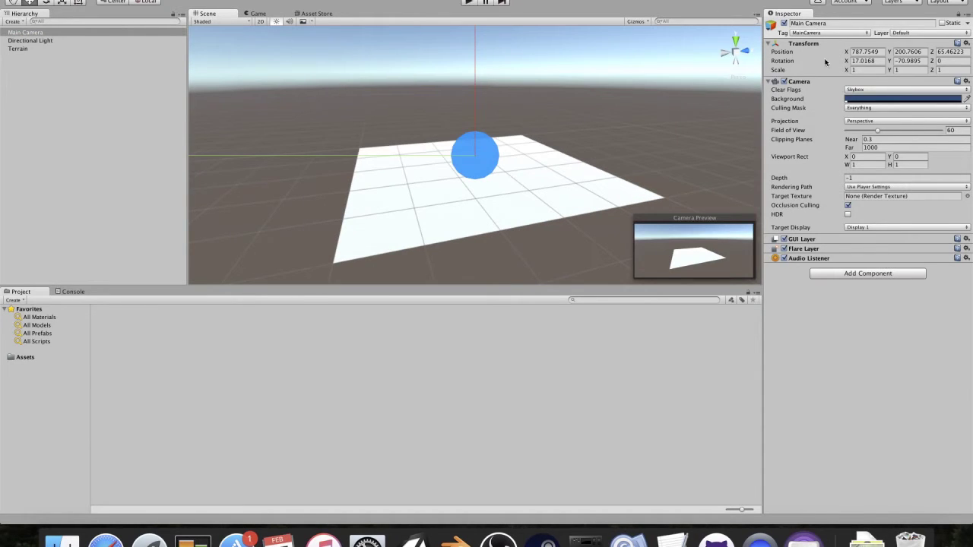
# Step: Sculpt hills across the terrain with the Raise / Lower Terrain brush
pyautogui.press('q')
pyautogui.moveTo(468, 74); pyautogui.dragTo(471, 78)
pyautogui.press('w')
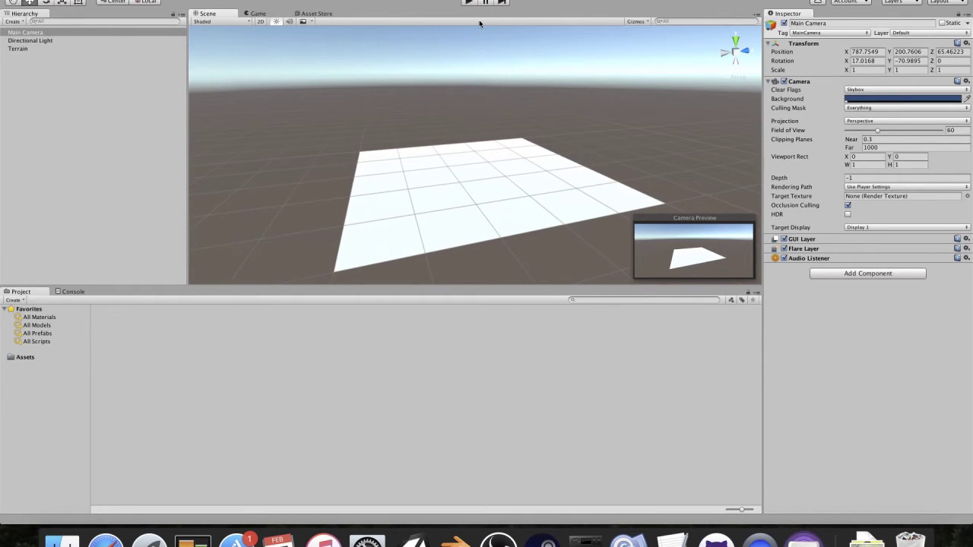
pyautogui.click(93, 48)
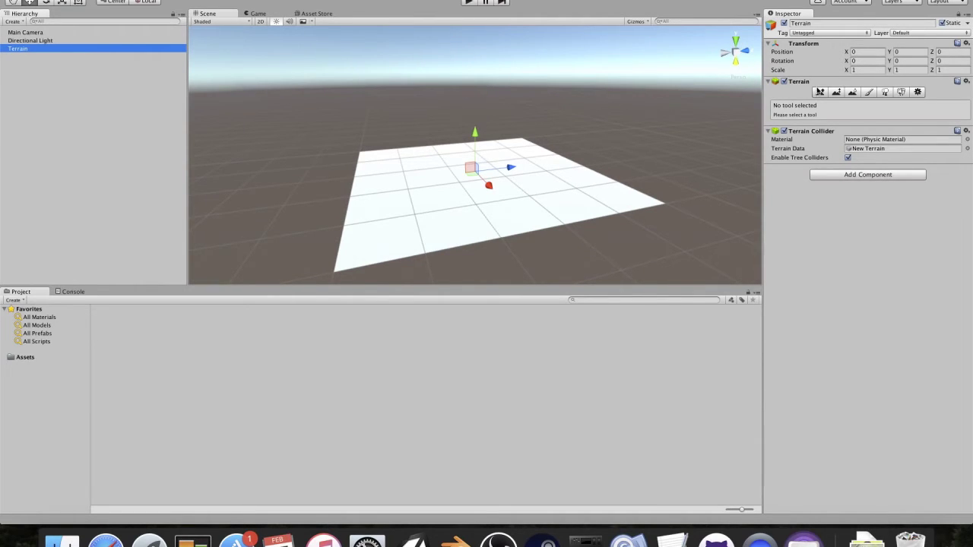
pyautogui.click(820, 92)
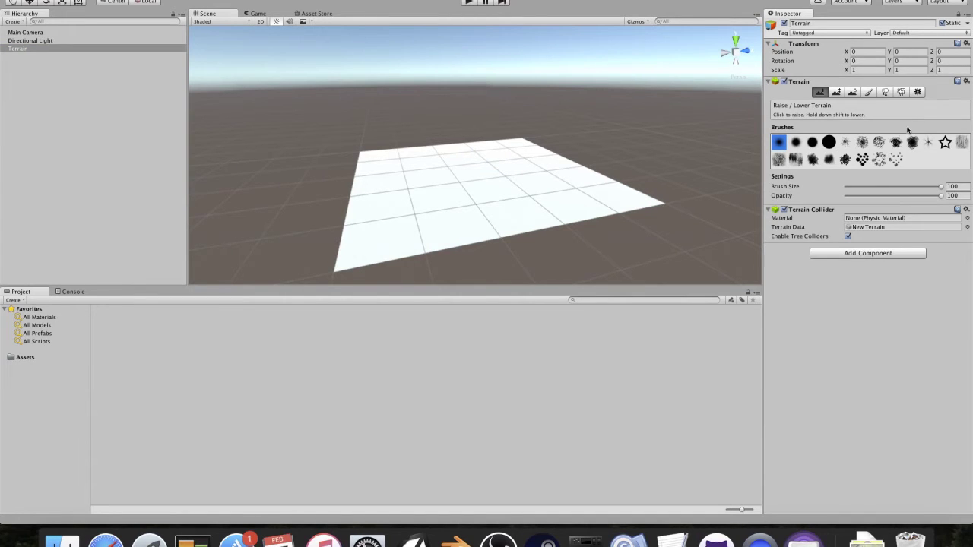
pyautogui.click(539, 155)
pyautogui.moveTo(535, 164)
pyautogui.mouseDown()
pyautogui.moveTo(504, 211)
pyautogui.moveTo(532, 152)
pyautogui.moveTo(572, 207)
pyautogui.moveTo(667, 199)
pyautogui.moveTo(659, 210)
pyautogui.moveTo(640, 198)
pyautogui.mouseUp()
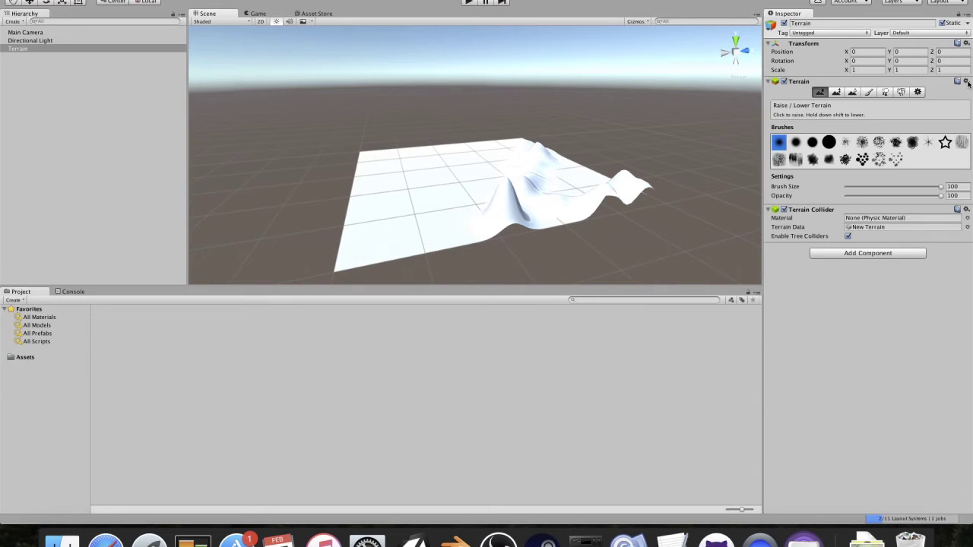
pyautogui.moveTo(387, 195)
pyautogui.mouseDown()
pyautogui.moveTo(415, 167)
pyautogui.moveTo(405, 203)
pyautogui.moveTo(452, 192)
pyautogui.moveTo(479, 163)
pyautogui.moveTo(407, 168)
pyautogui.moveTo(372, 152)
pyautogui.moveTo(366, 209)
pyautogui.mouseUp()
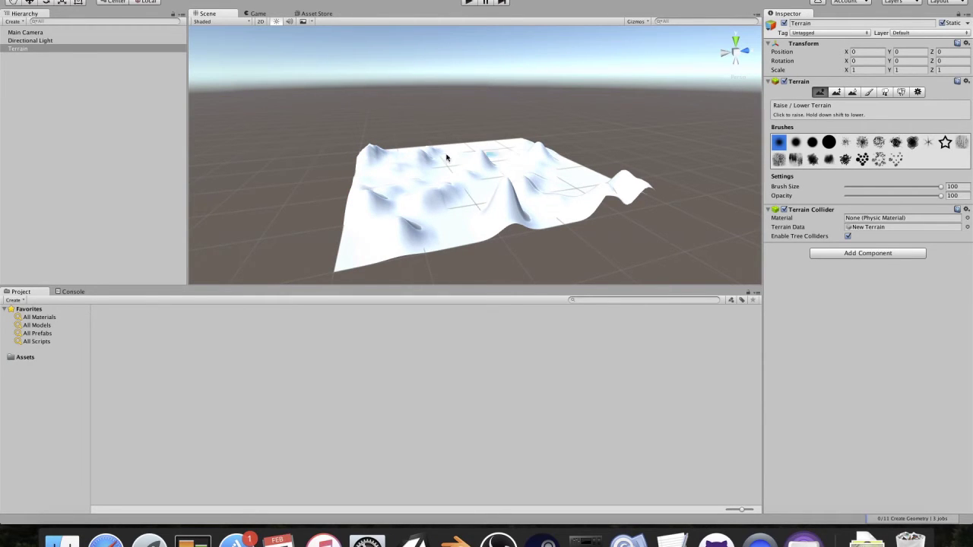
# Step: Set the Directional Light's intensity to 0, leaving its shadow strength at 1
pyautogui.moveTo(482, 170)
pyautogui.mouseDown(button='middle')
pyautogui.moveTo(479, 206)
pyautogui.moveTo(492, 167)
pyautogui.mouseUp(button='middle')
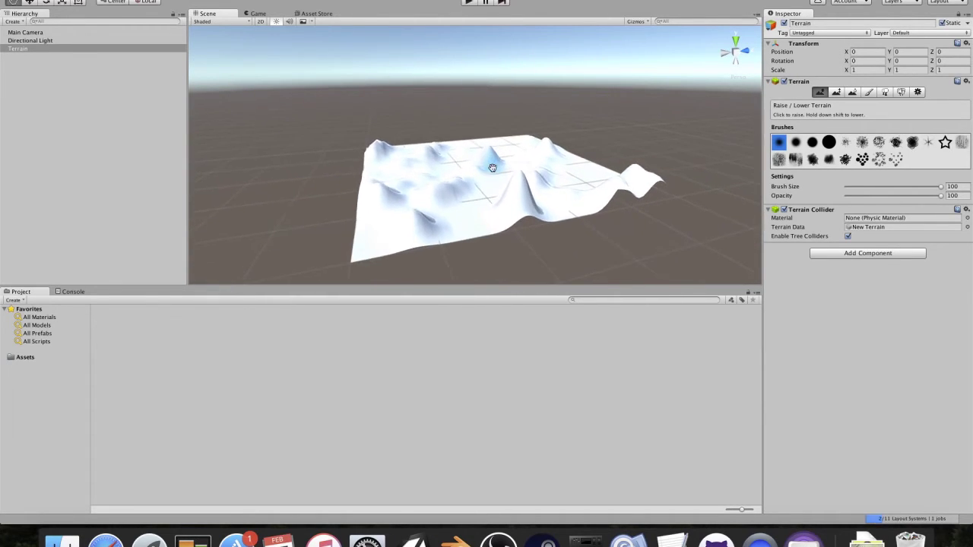
pyautogui.keyDown('alt'); pyautogui.moveTo(493, 167); pyautogui.dragTo(588, 130); pyautogui.keyUp('alt')
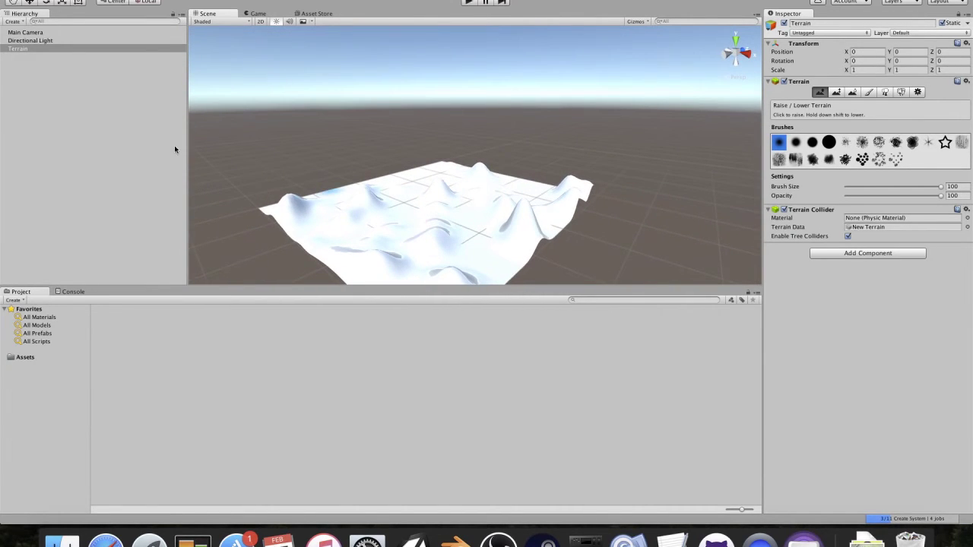
pyautogui.click(32, 35)
pyautogui.click(30, 40)
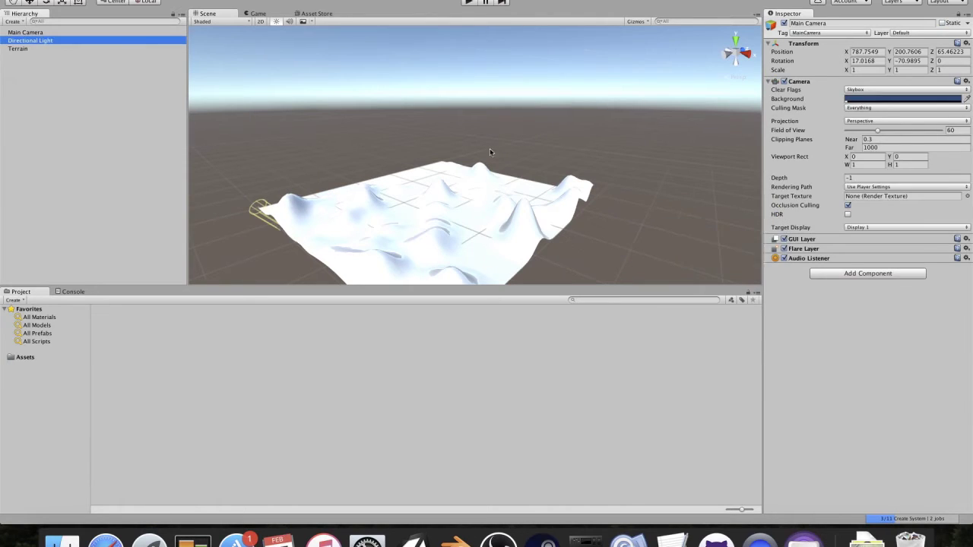
pyautogui.moveTo(941, 153); pyautogui.dragTo(971, 154)
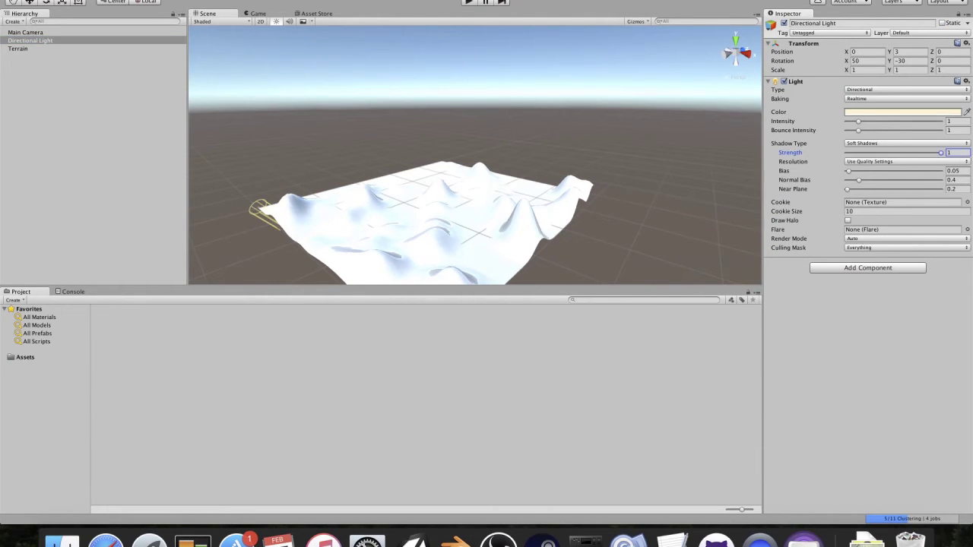
pyautogui.moveTo(857, 124); pyautogui.dragTo(836, 131)
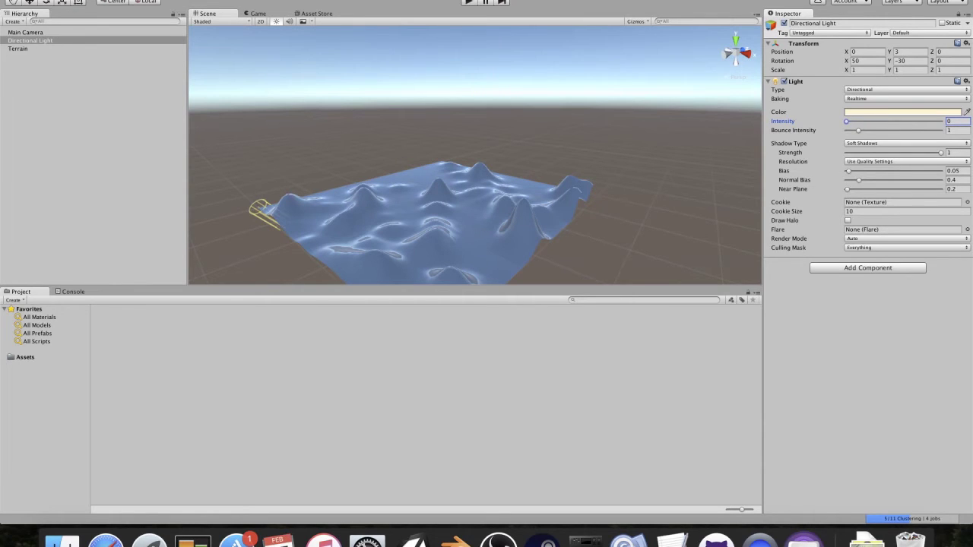
# Step: In the scene's Lighting settings, set the ambient intensity to 0 and the ambient source to Color
pyautogui.click(232, 0)
pyautogui.click(240, 188)
pyautogui.moveTo(102, 0); pyautogui.dragTo(447, 83)
pyautogui.moveTo(423, 156); pyautogui.dragTo(414, 156)
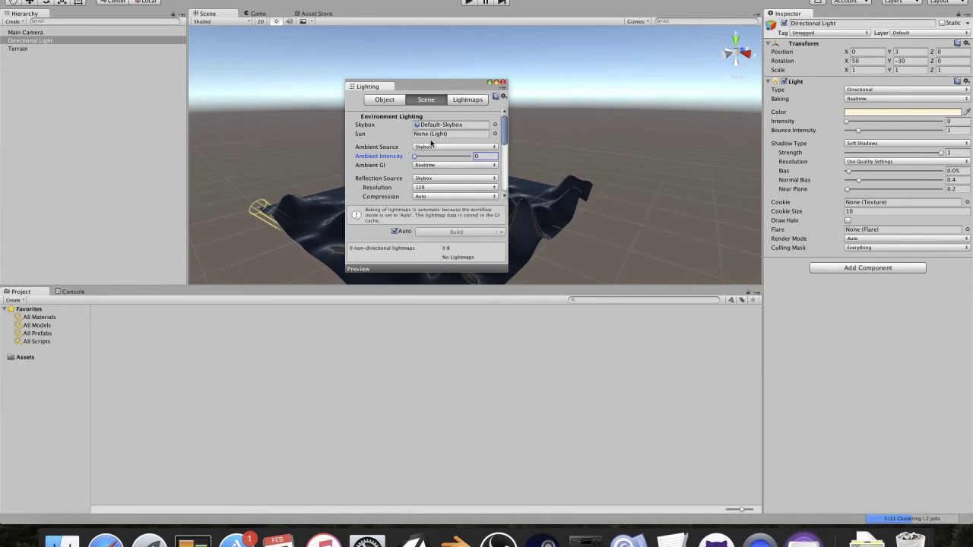
pyautogui.click(432, 147)
pyautogui.click(432, 164)
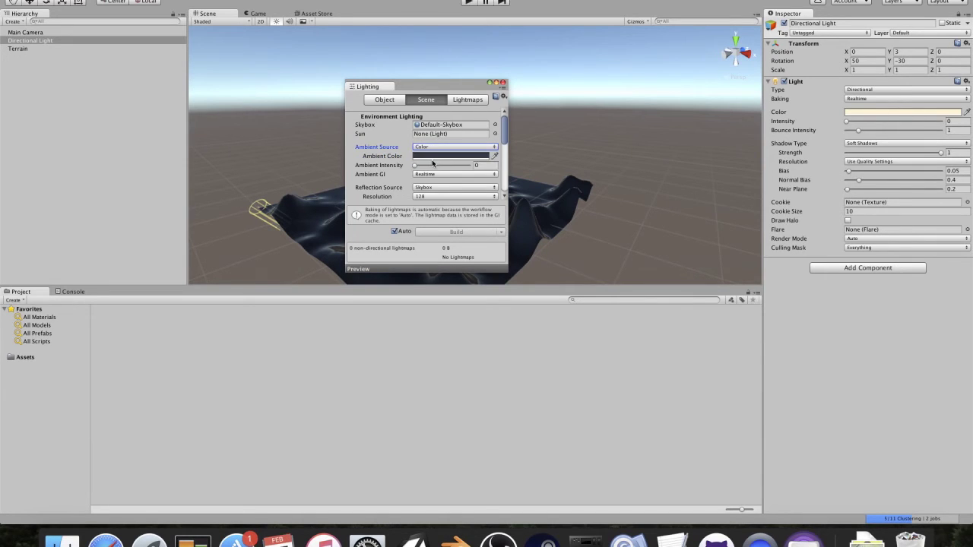
# Step: Keep the ambient GI at Realtime, change the reflection source to Custom and close the Lighting settings
pyautogui.click(431, 175)
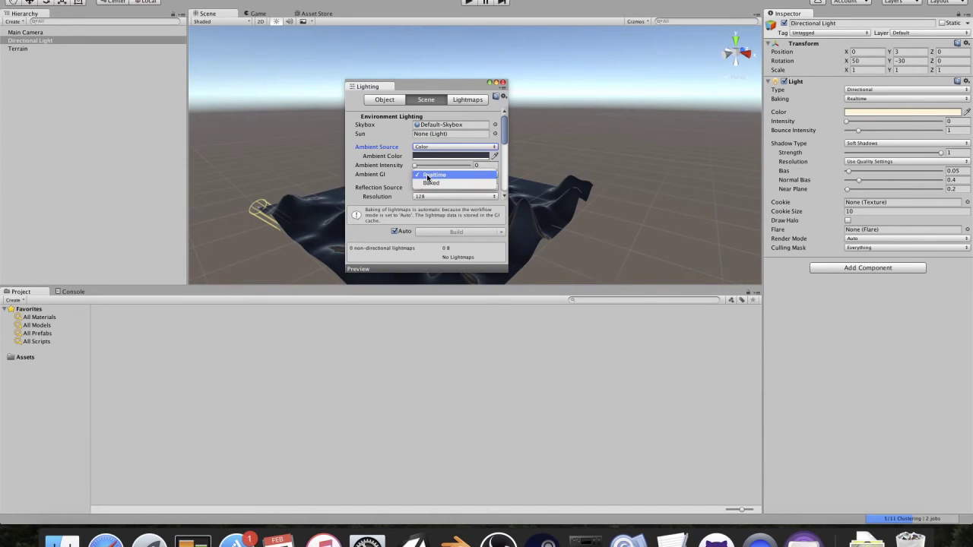
pyautogui.click(430, 175)
pyautogui.click(437, 187)
pyautogui.click(459, 187)
pyautogui.click(458, 188)
pyautogui.click(459, 197)
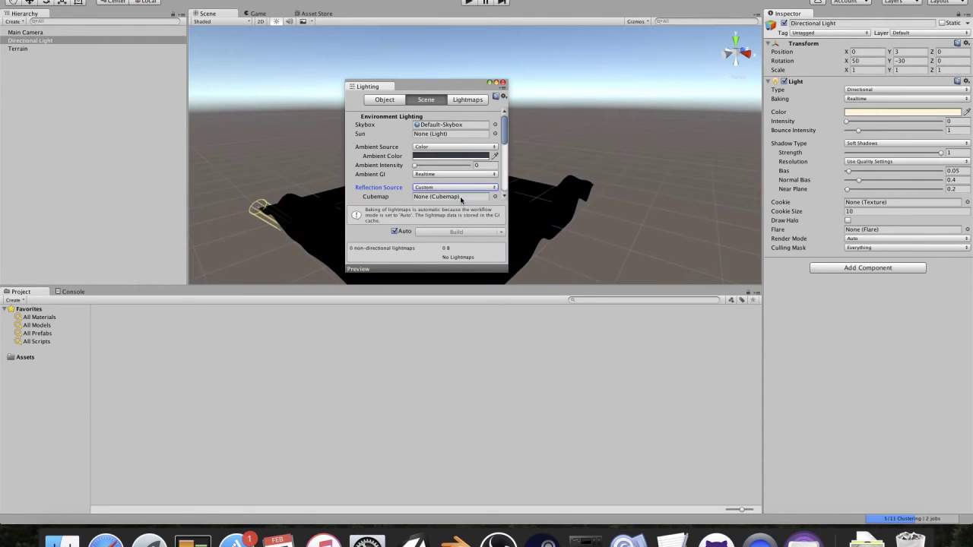
pyautogui.click(503, 82)
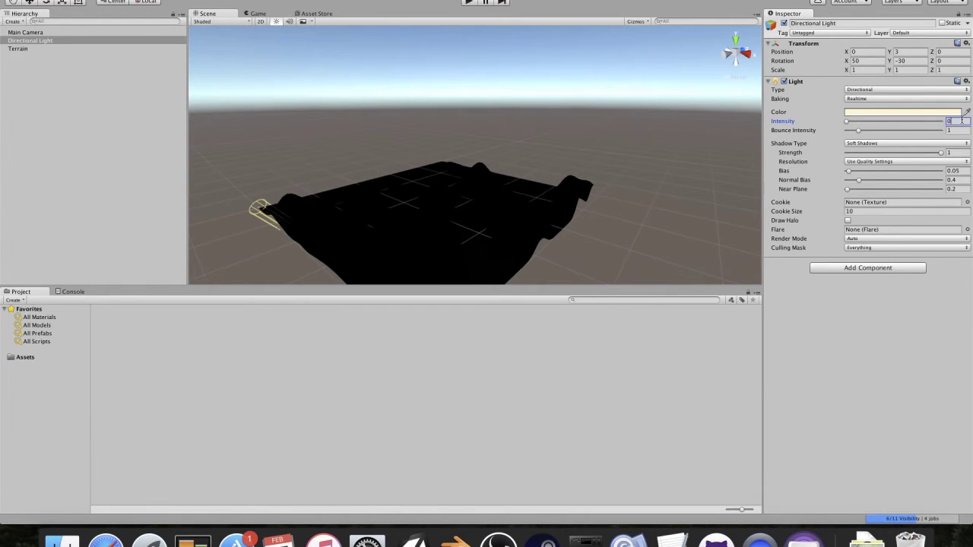
# Step: Set the Directional Light's intensity to 1
pyautogui.press('BackSpace')
pyautogui.write('1')
pyautogui.press('Return')
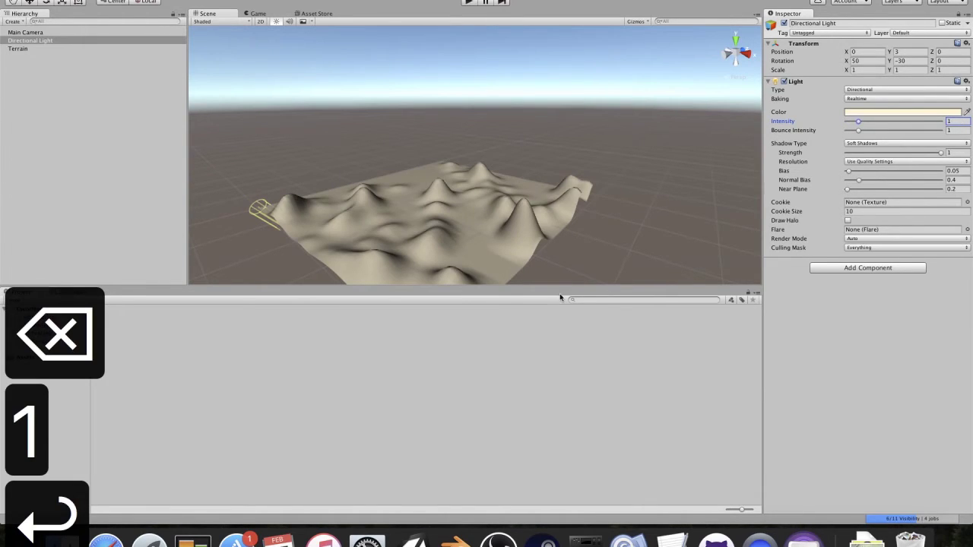
# Step: Undo the last two lighting changes and redo them to compare the terrain's shading
pyautogui.moveTo(510, 160)
pyautogui.mouseDown(button='middle')
pyautogui.moveTo(514, 129)
pyautogui.moveTo(514, 148)
pyautogui.mouseUp(button='middle')
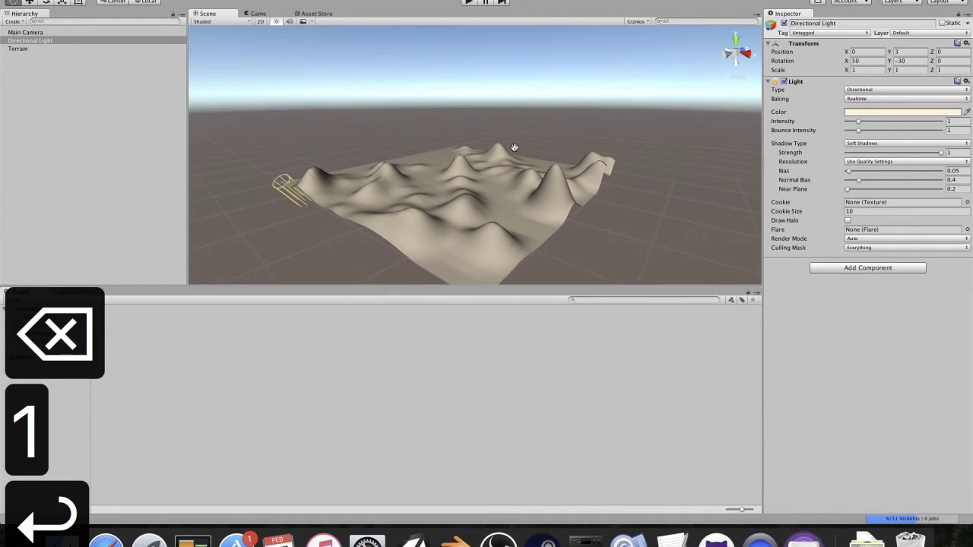
pyautogui.moveTo(515, 148)
pyautogui.mouseDown(button='right')
pyautogui.moveTo(554, 151)
pyautogui.moveTo(507, 152)
pyautogui.moveTo(507, 162)
pyautogui.mouseUp(button='right')
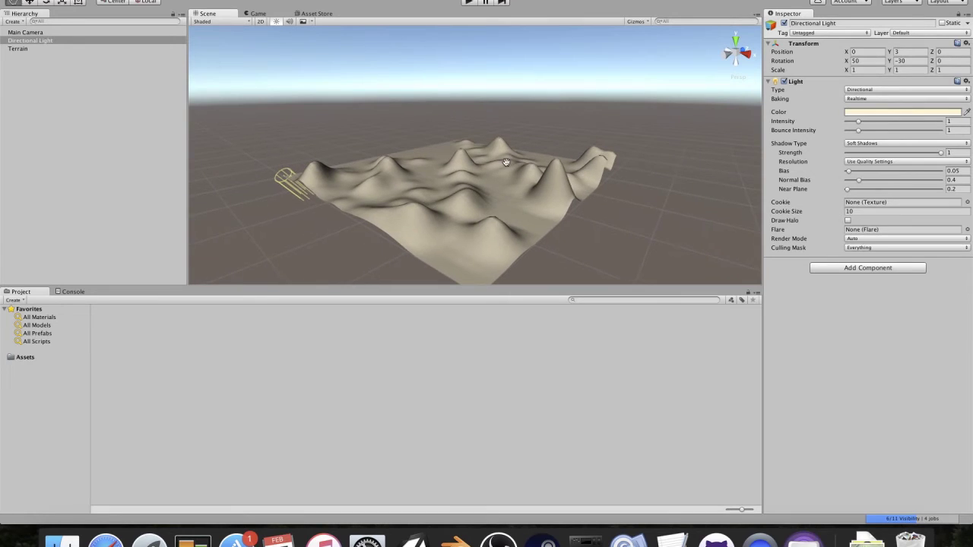
pyautogui.press('super+z')
pyautogui.press('super+z')
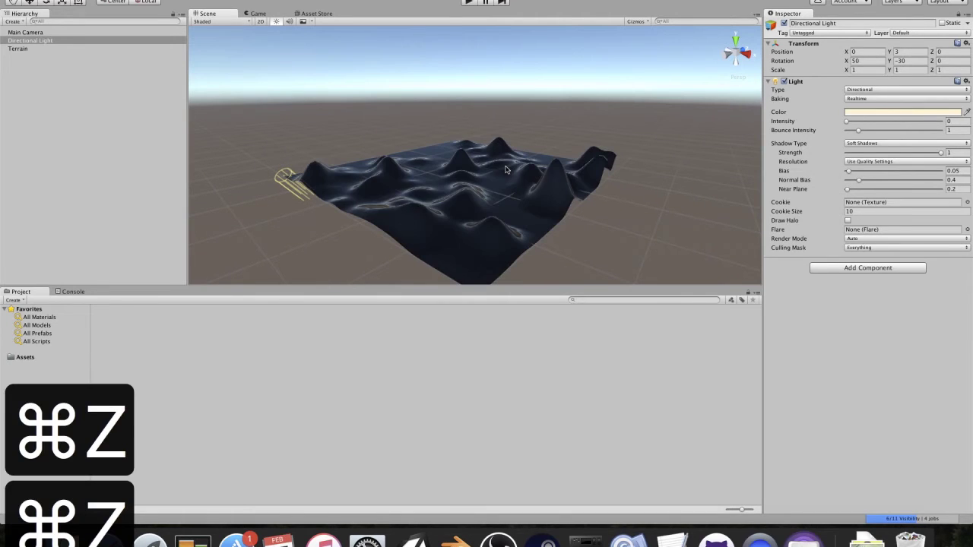
pyautogui.press('shift+super+z')
pyautogui.press('shift+super+z')
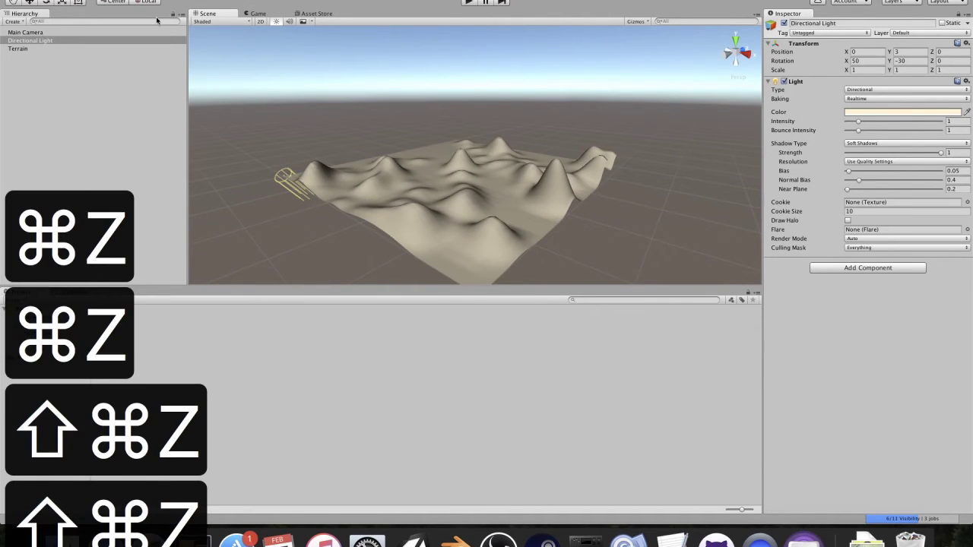
pyautogui.click(105, 47)
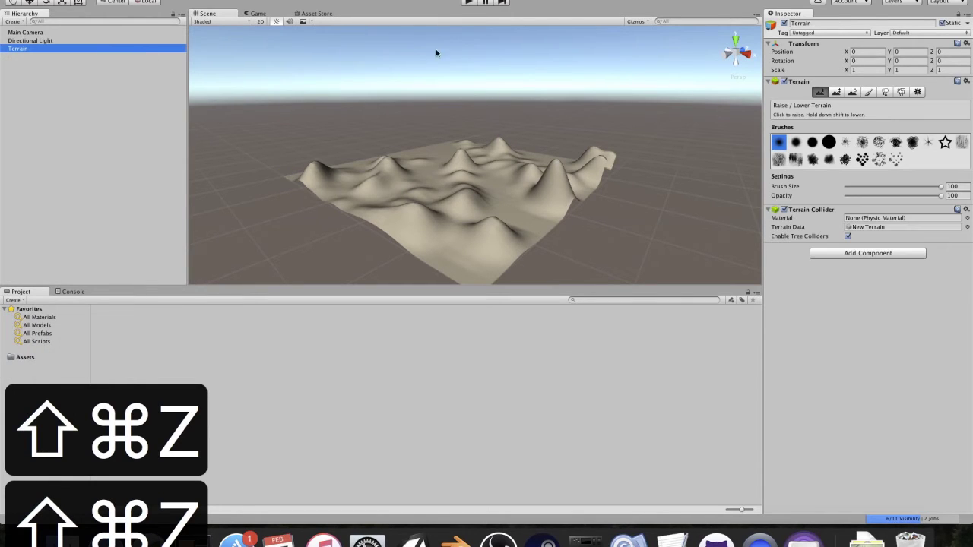
pyautogui.click(966, 81)
pyautogui.click(959, 92)
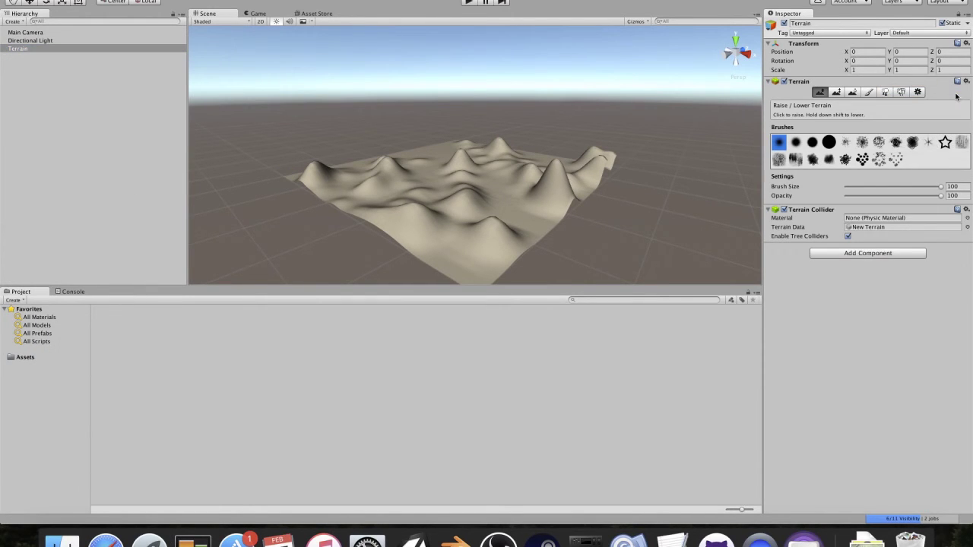
# Step: Delete the sculpted terrain and add a new flat Terrain 3D object in its place
pyautogui.rightClick(99, 51)
pyautogui.click(121, 98)
pyautogui.rightClick(114, 80)
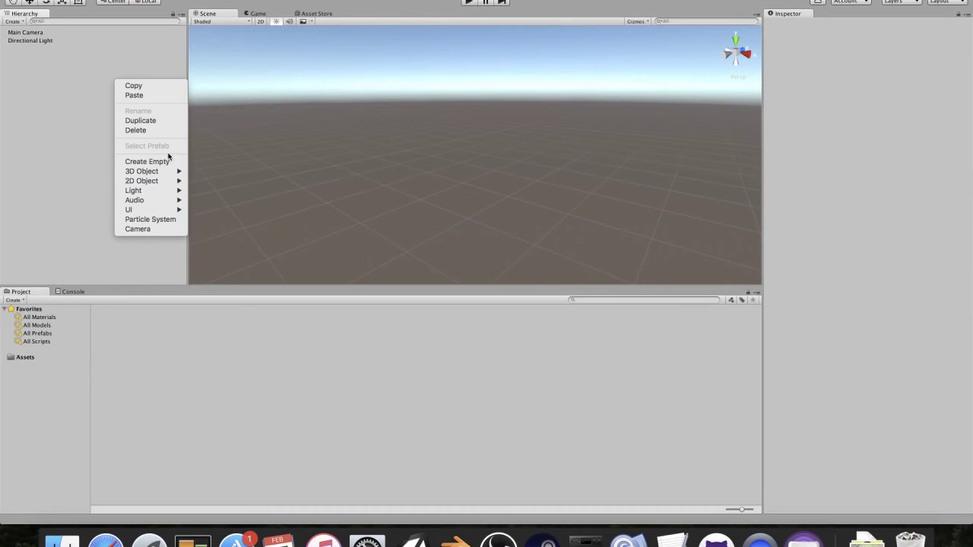
pyautogui.moveTo(174, 171)
pyautogui.click(200, 239)
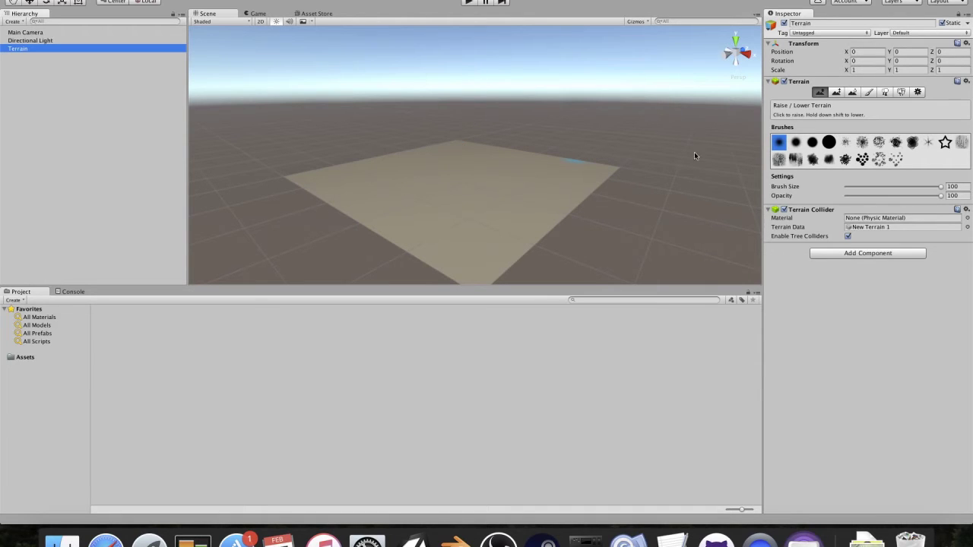
# Step: Raise mountain ridges along the first edges of the flat terrain with the soft round brush at size 100 and opacity 100
pyautogui.moveTo(459, 140); pyautogui.dragTo(483, 150, button='middle')
pyautogui.keyDown('alt'); pyautogui.moveTo(483, 150); pyautogui.dragTo(319, 224); pyautogui.keyUp('alt')
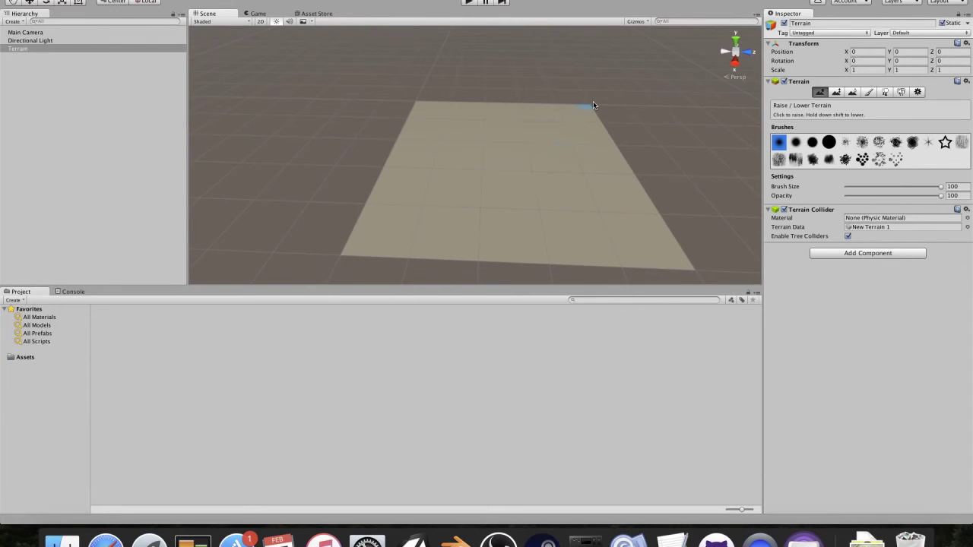
pyautogui.moveTo(590, 107)
pyautogui.mouseDown()
pyautogui.moveTo(674, 256)
pyautogui.moveTo(347, 248)
pyautogui.moveTo(377, 164)
pyautogui.mouseUp()
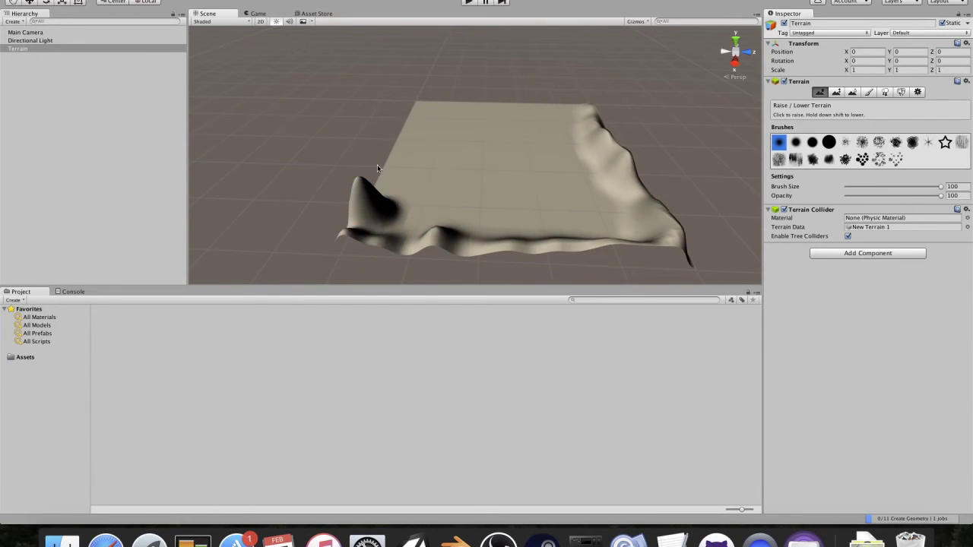
pyautogui.hotkey('ctrl', 'z')
pyautogui.moveTo(400, 182)
pyautogui.mouseDown(button='middle')
pyautogui.moveTo(431, 184)
pyautogui.moveTo(406, 154)
pyautogui.moveTo(496, 150)
pyautogui.mouseUp(button='middle')
pyautogui.keyDown('alt'); pyautogui.moveTo(407, 130); pyautogui.dragTo(737, 92); pyautogui.keyUp('alt')
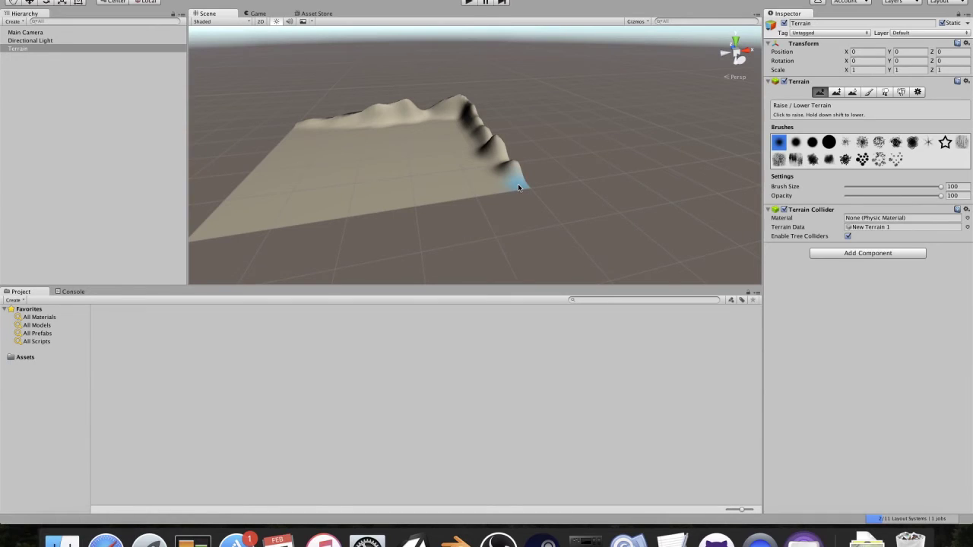
pyautogui.hotkey('ctrl', 'z')
pyautogui.hotkey('ctrl', 'shift', 'z')
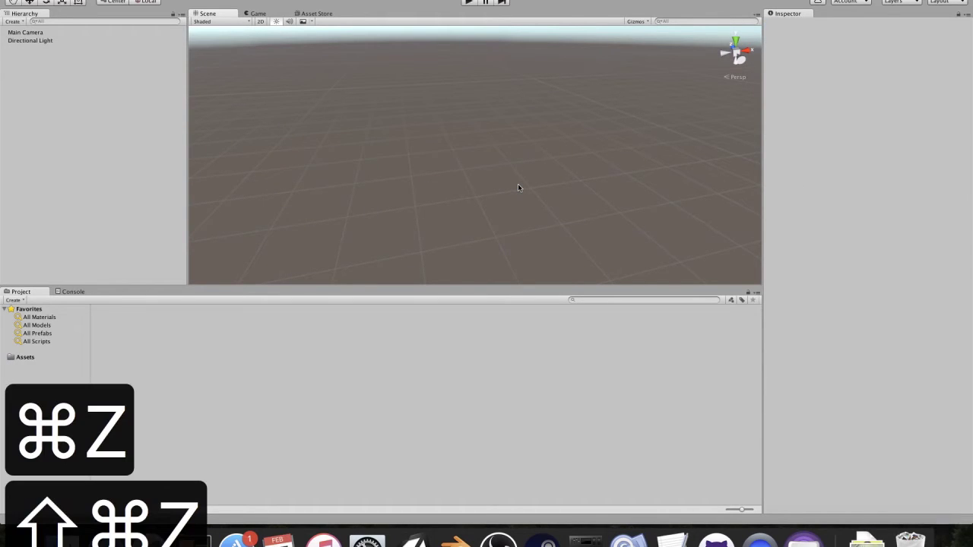
# Step: Raise ridges along the remaining open edges so that mountains enclose the whole terrain
pyautogui.moveTo(507, 194)
pyautogui.mouseDown()
pyautogui.moveTo(414, 190)
pyautogui.moveTo(308, 206)
pyautogui.moveTo(302, 235)
pyautogui.moveTo(274, 221)
pyautogui.moveTo(197, 225)
pyautogui.moveTo(592, 186)
pyautogui.mouseUp()
pyautogui.scroll(-3, 592, 187)
pyautogui.scroll(-2, 592, 186)
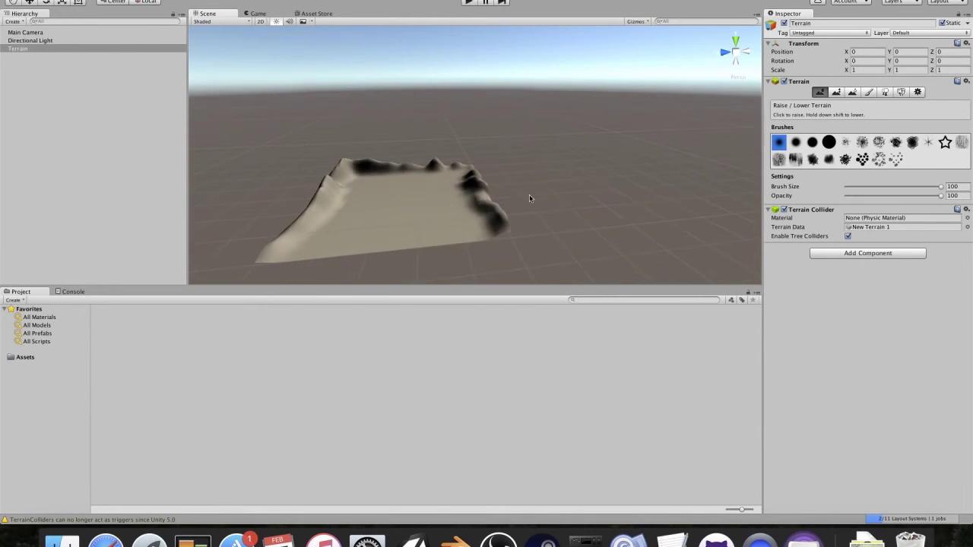
pyautogui.moveTo(471, 241); pyautogui.dragTo(259, 257)
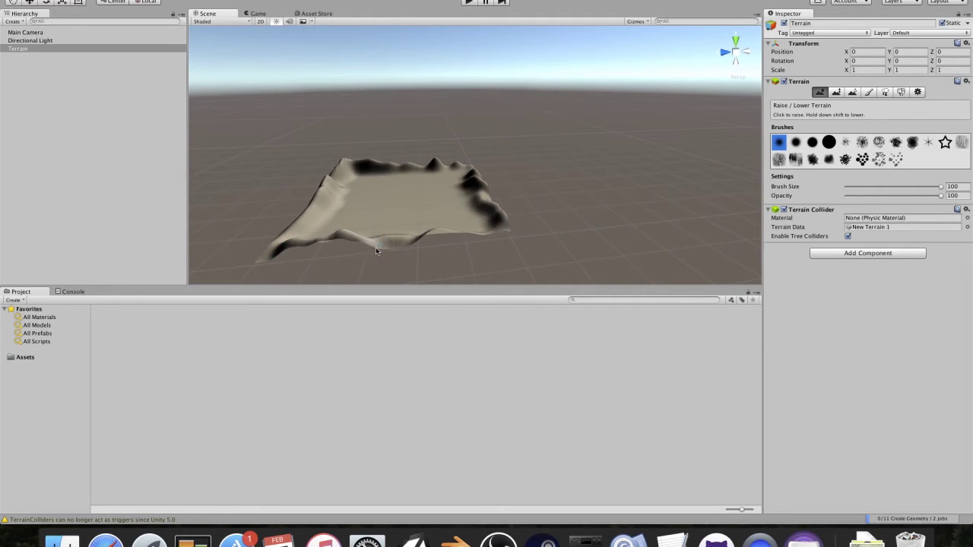
# Step: Try raising a single peak in the middle of the terrain at brush opacity 100 and undo it
pyautogui.press('d')
pyautogui.moveTo(522, 229); pyautogui.dragTo(535, 255, button='right')
pyautogui.press('a')
pyautogui.keyDown('alt'); pyautogui.moveTo(535, 254); pyautogui.dragTo(514, 289); pyautogui.keyUp('alt')
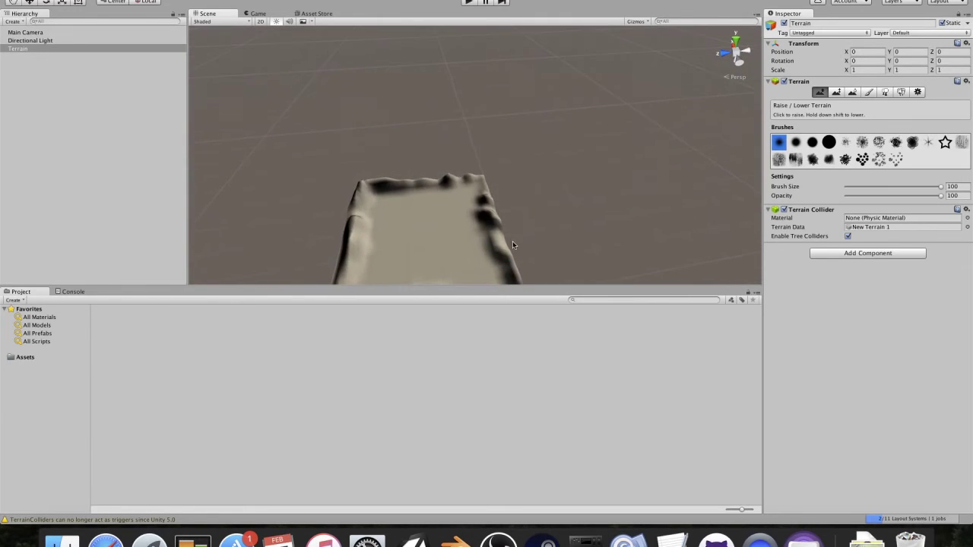
pyautogui.moveTo(511, 238); pyautogui.dragTo(533, 191, button='middle')
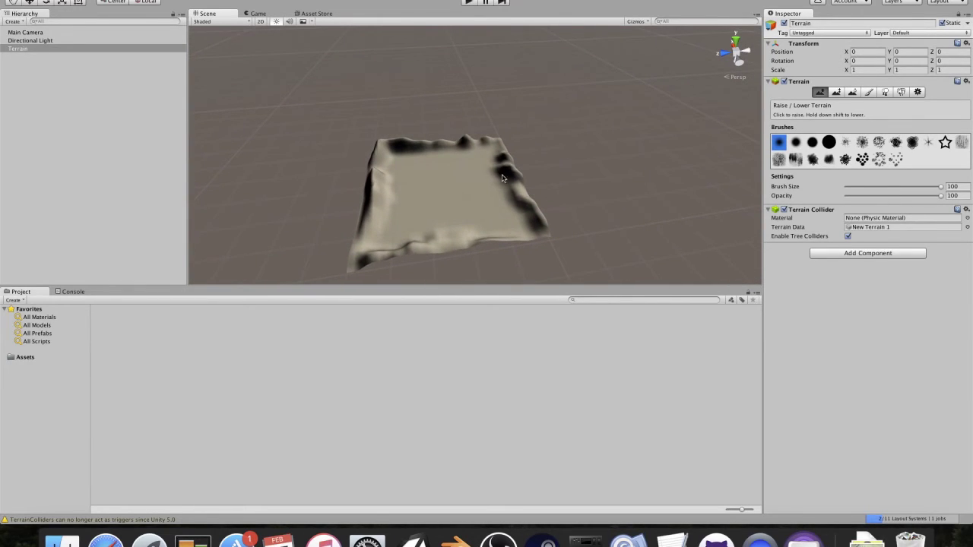
pyautogui.click(443, 181)
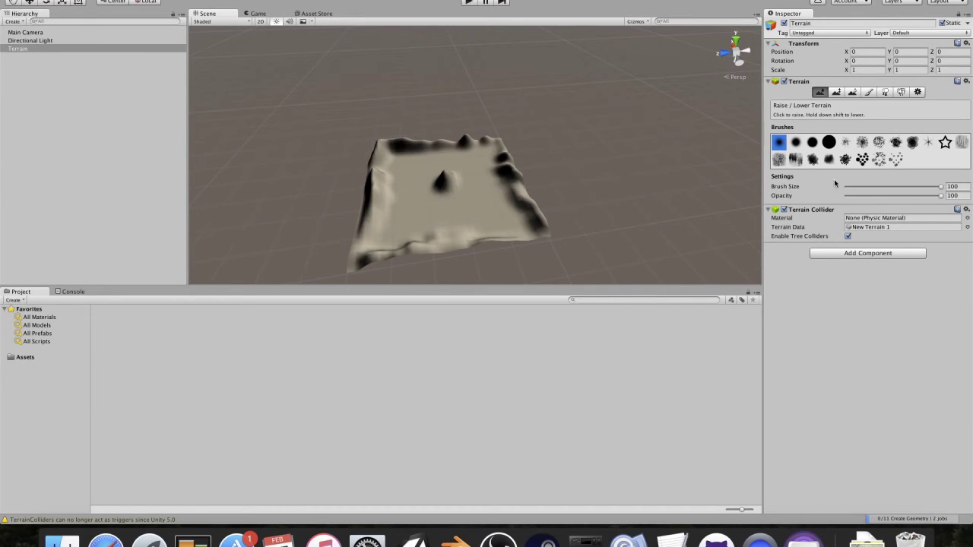
pyautogui.press('super+z')
# Step: Set the brush opacity to 49, try raising a hill in the terrain's centre and undo it
pyautogui.moveTo(942, 197); pyautogui.dragTo(895, 201)
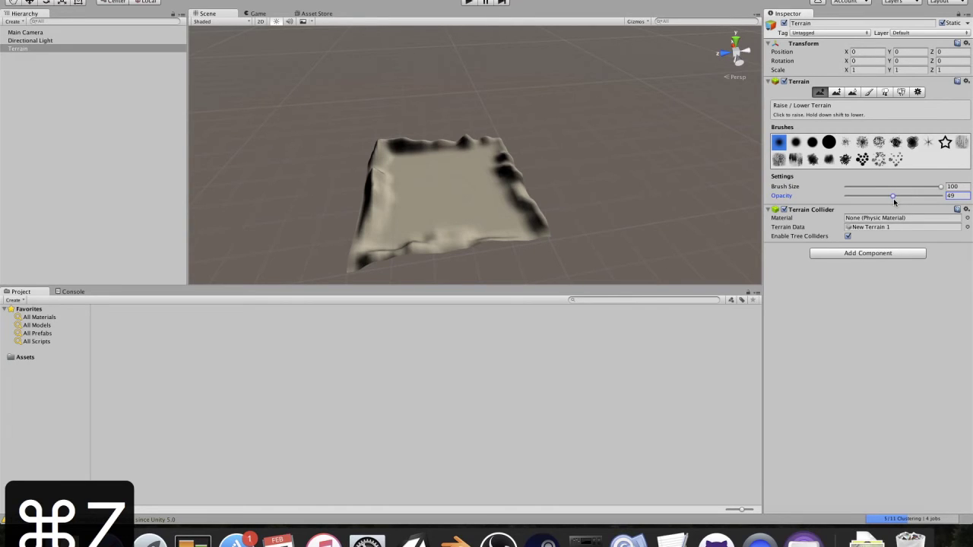
pyautogui.click(441, 186)
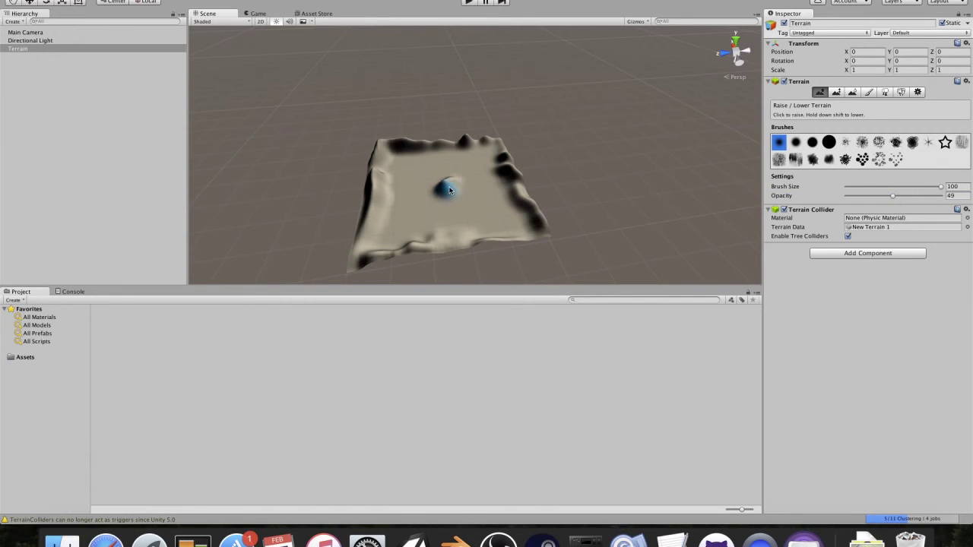
pyautogui.press('super+z')
pyautogui.press('super+z')
pyautogui.press('super+z')
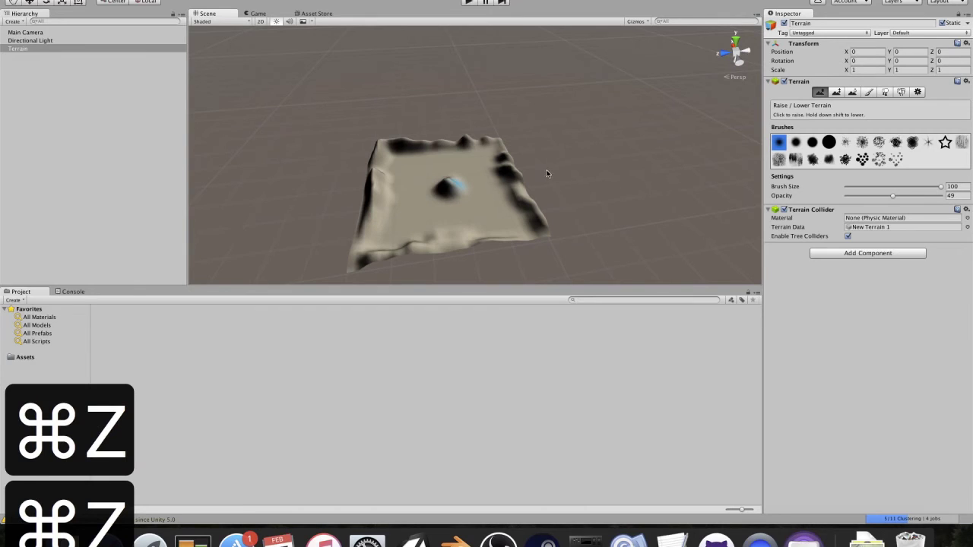
pyautogui.press('shift+super+z')
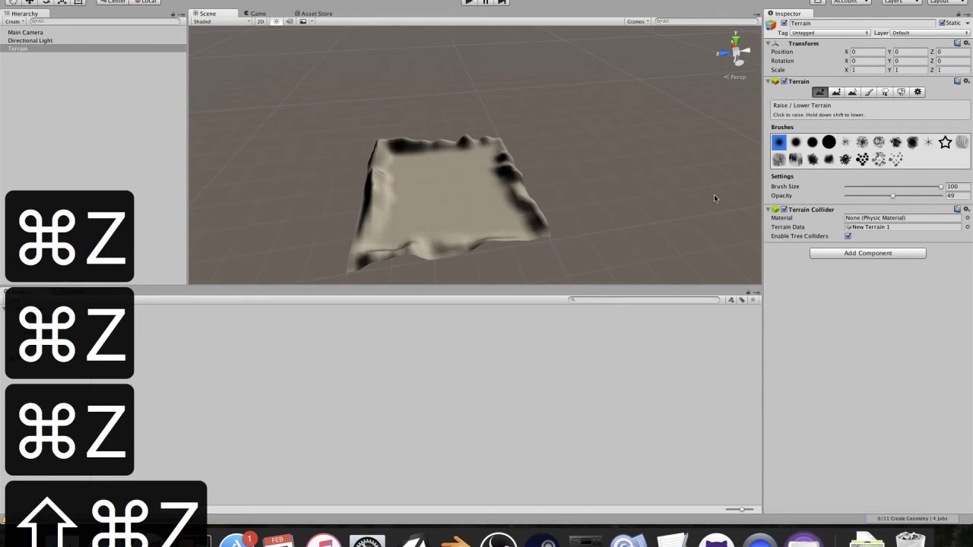
# Step: Set the brush opacity to 10 and raise a low, gentle hill in the centre of the terrain
pyautogui.click(964, 195)
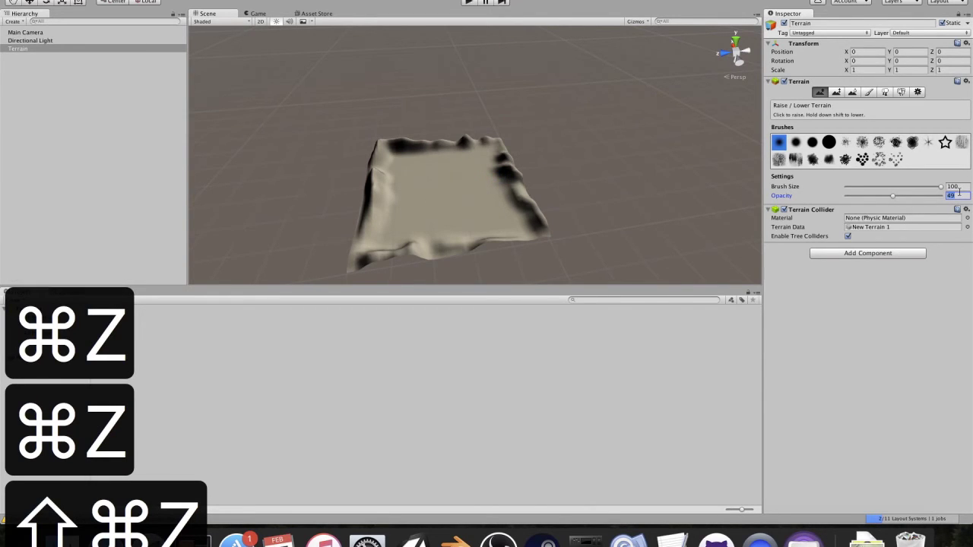
pyautogui.write('10')
pyautogui.press('Return')
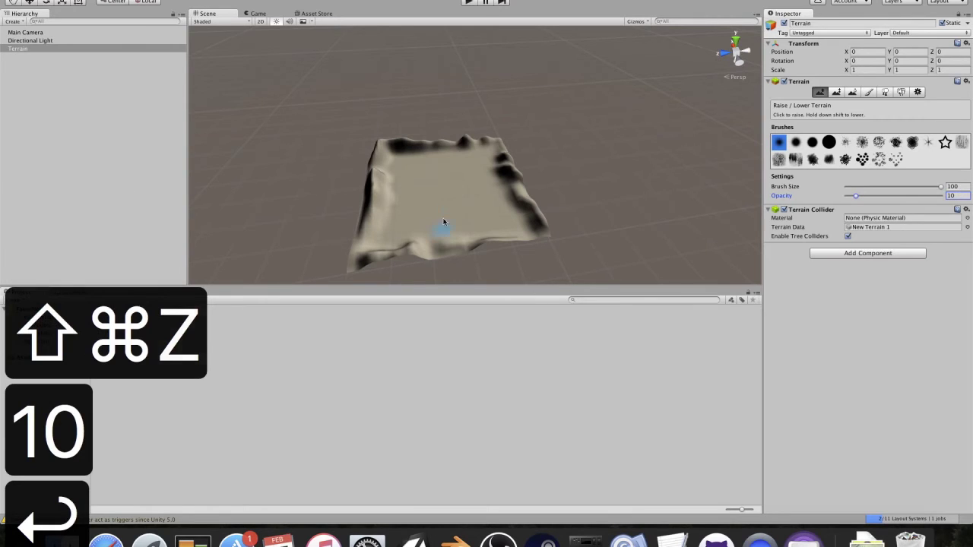
pyautogui.moveTo(449, 190); pyautogui.dragTo(428, 194)
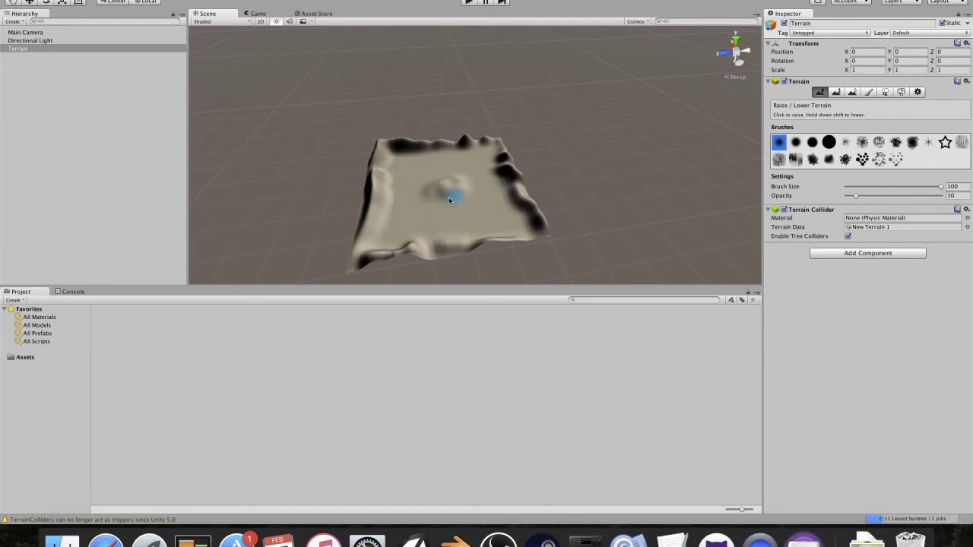
pyautogui.keyDown('alt'); pyautogui.moveTo(541, 182); pyautogui.dragTo(582, 111); pyautogui.keyUp('alt')
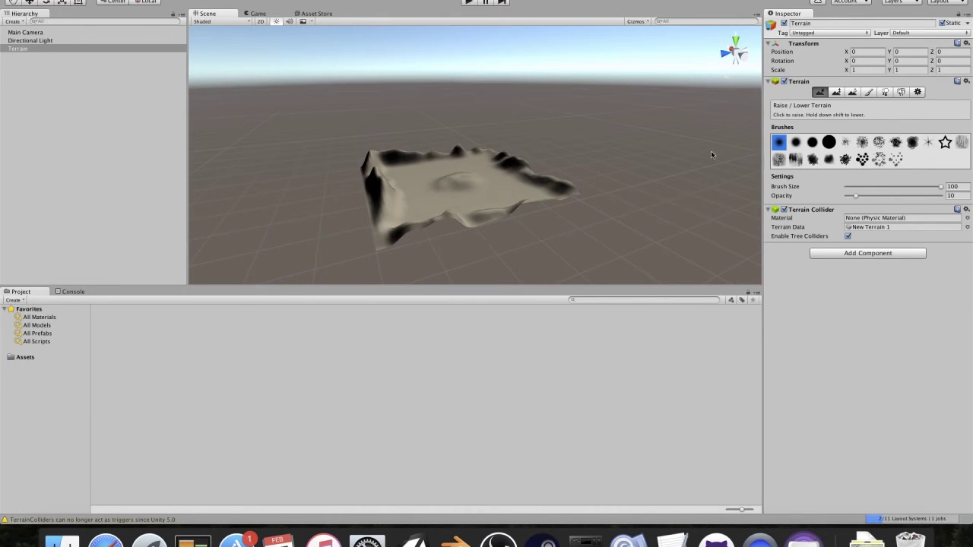
# Step: Use the solid round brush at opacity 94 to stamp circular bumps in three places on the terrain floor around the central hill
pyautogui.click(829, 142)
pyautogui.click(485, 171)
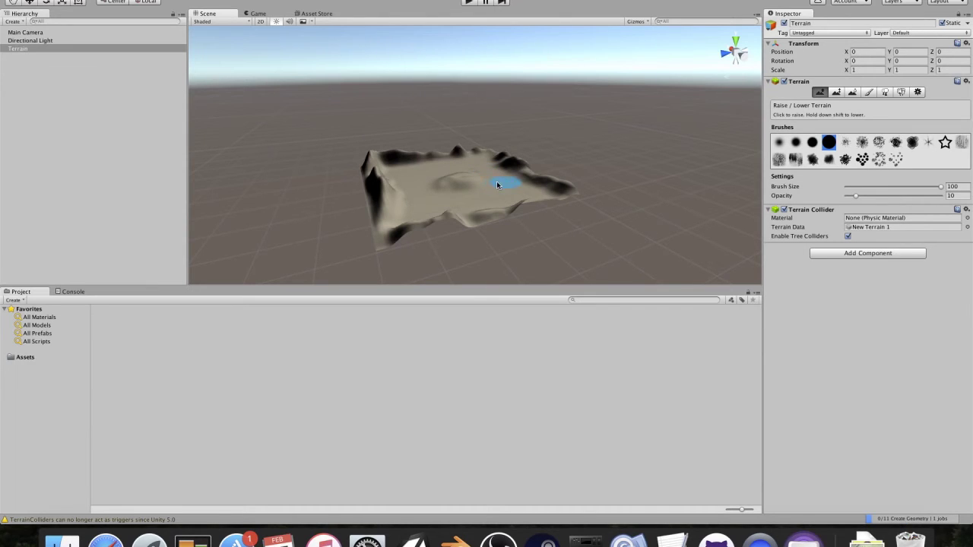
pyautogui.click(936, 196)
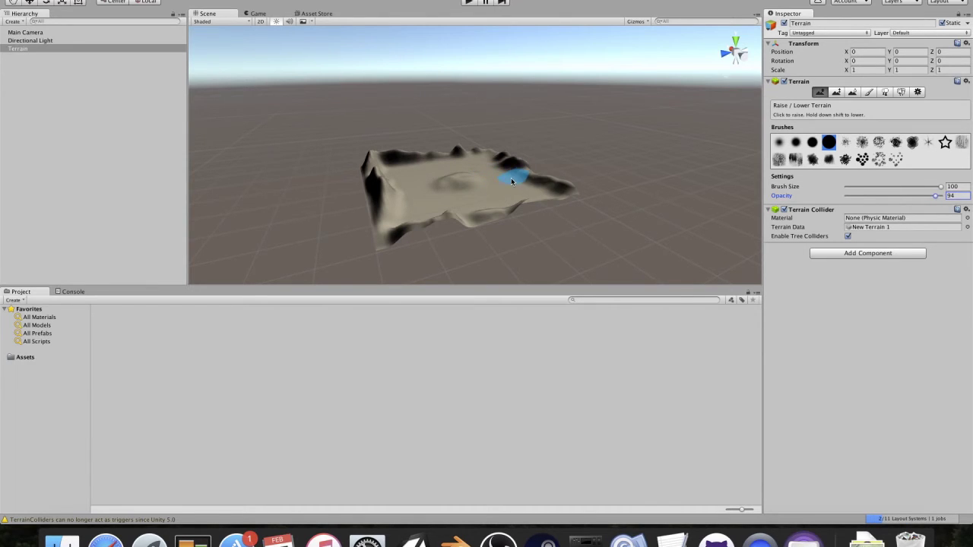
pyautogui.moveTo(499, 195); pyautogui.dragTo(528, 182)
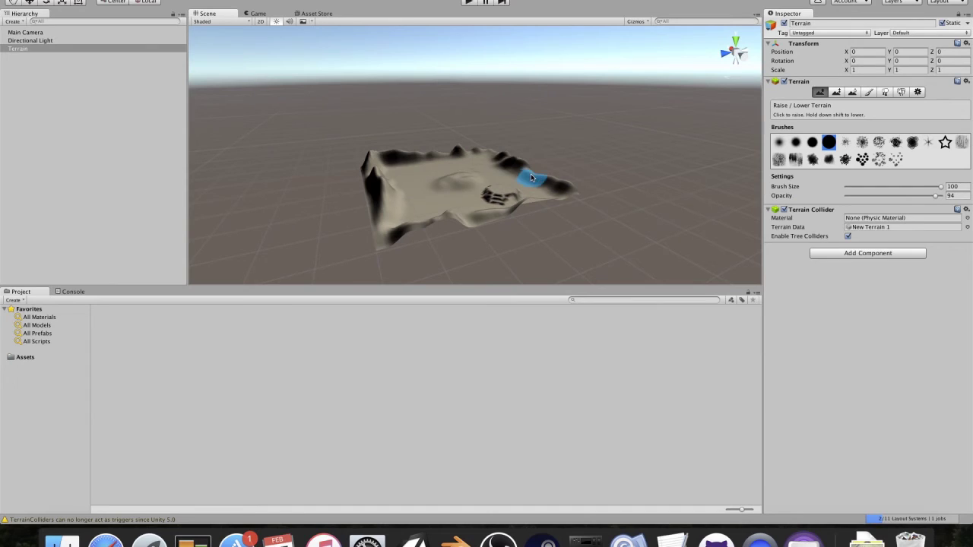
pyautogui.press('super+z')
pyautogui.click(406, 174)
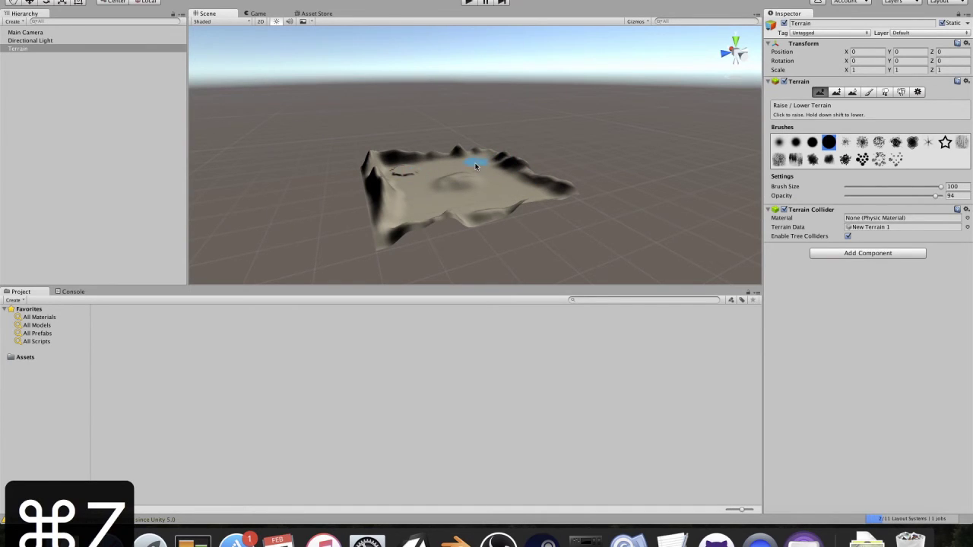
pyautogui.moveTo(428, 207); pyautogui.dragTo(426, 204)
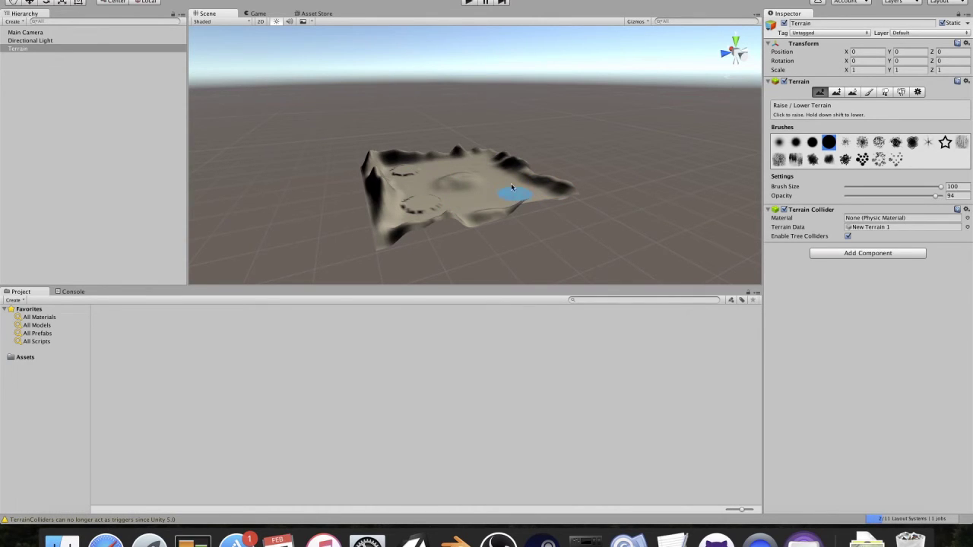
pyautogui.moveTo(508, 196); pyautogui.dragTo(505, 195)
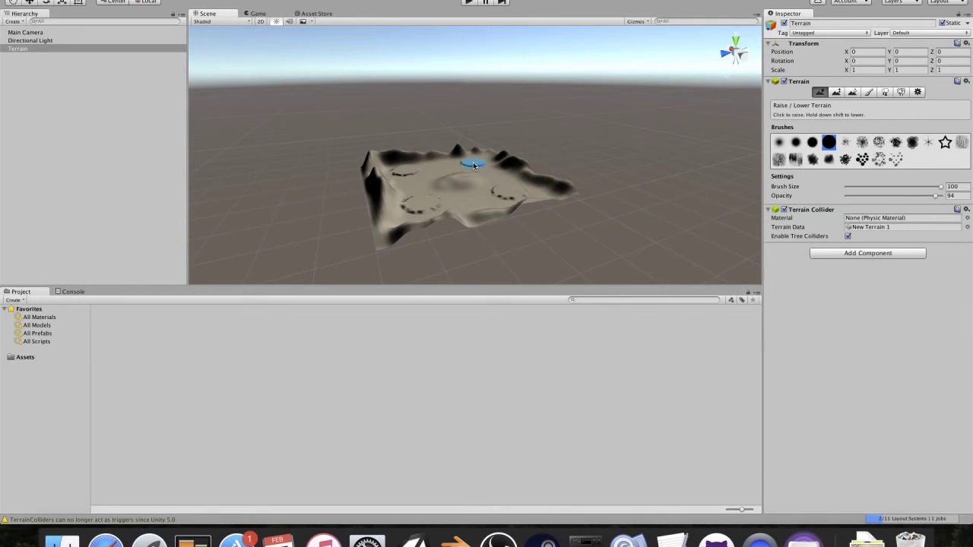
# Step: Choose the scattered-blobs brush and stamp clusters of small bumps over the central hill and the surrounding terrain floor
pyautogui.click(954, 196)
pyautogui.click(862, 159)
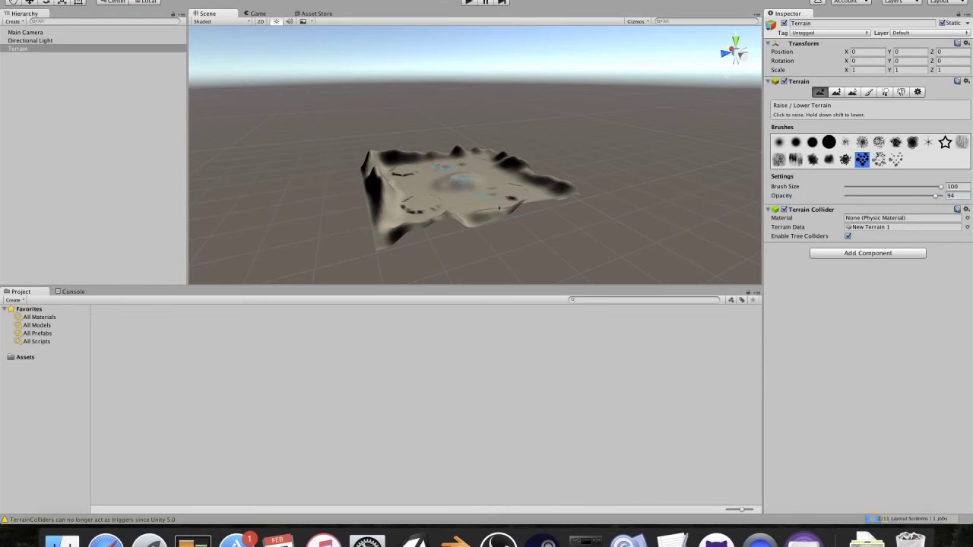
pyautogui.click(473, 203)
pyautogui.moveTo(408, 187); pyautogui.dragTo(494, 177)
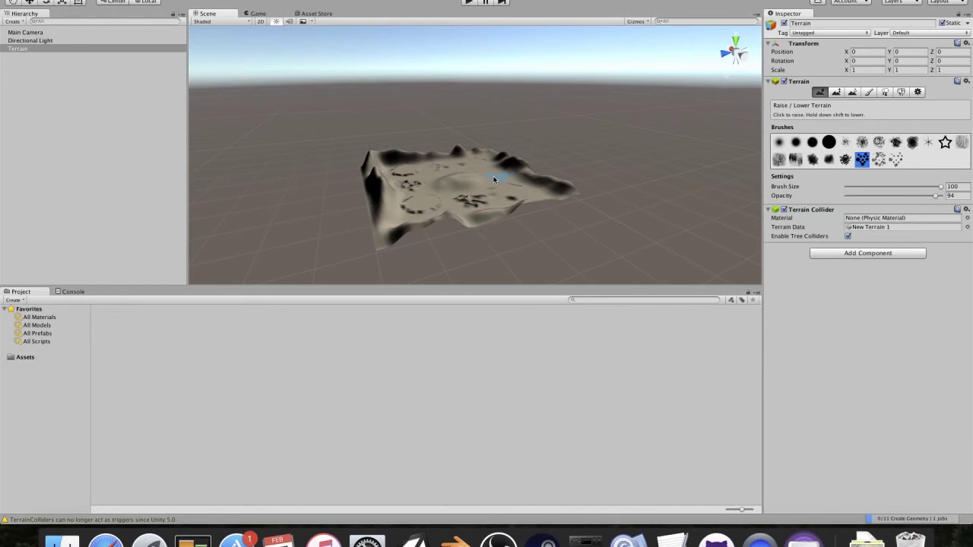
pyautogui.click(459, 181)
pyautogui.keyDown('alt'); pyautogui.moveTo(524, 81); pyautogui.dragTo(559, 142); pyautogui.keyUp('alt')
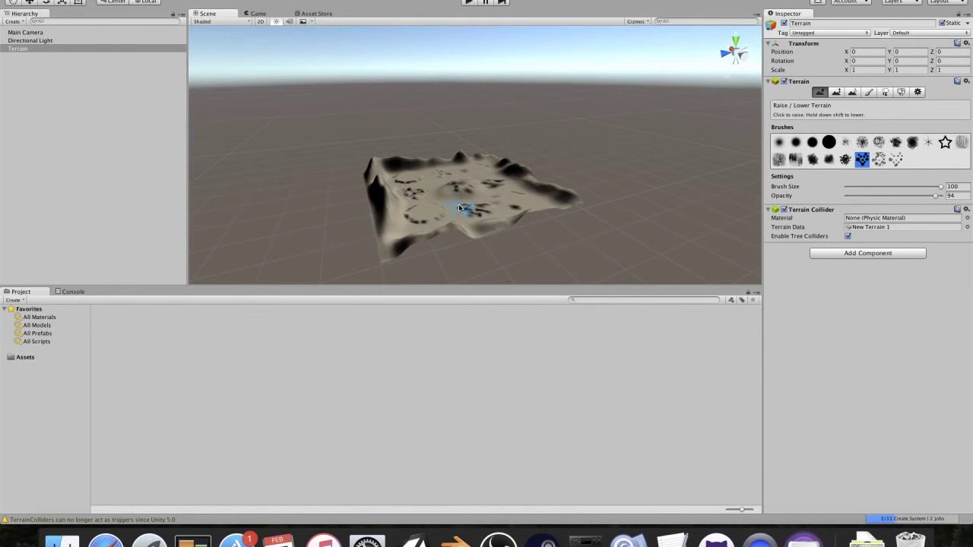
# Step: Try stamping more bump clusters over the circular marks at opacity 94 and undo them
pyautogui.click(428, 214)
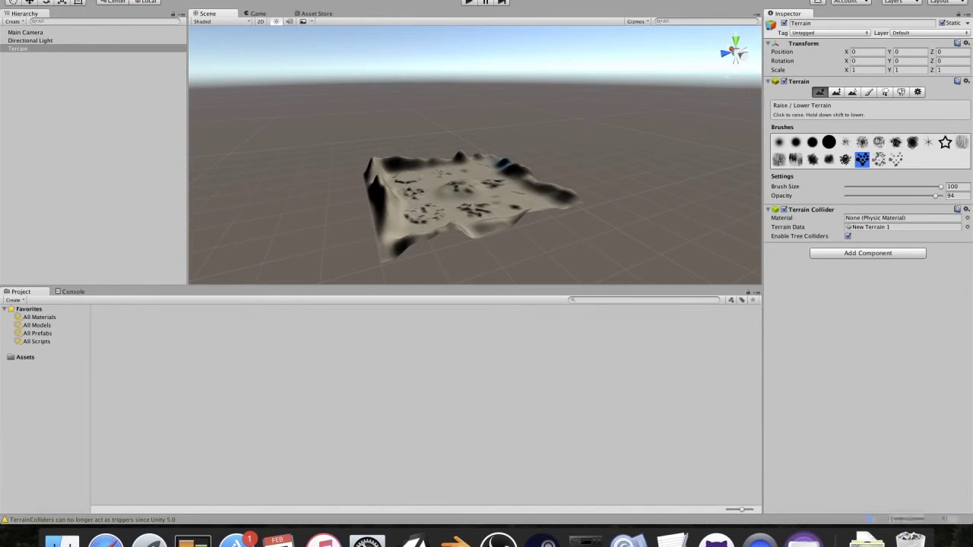
pyautogui.press('super+z')
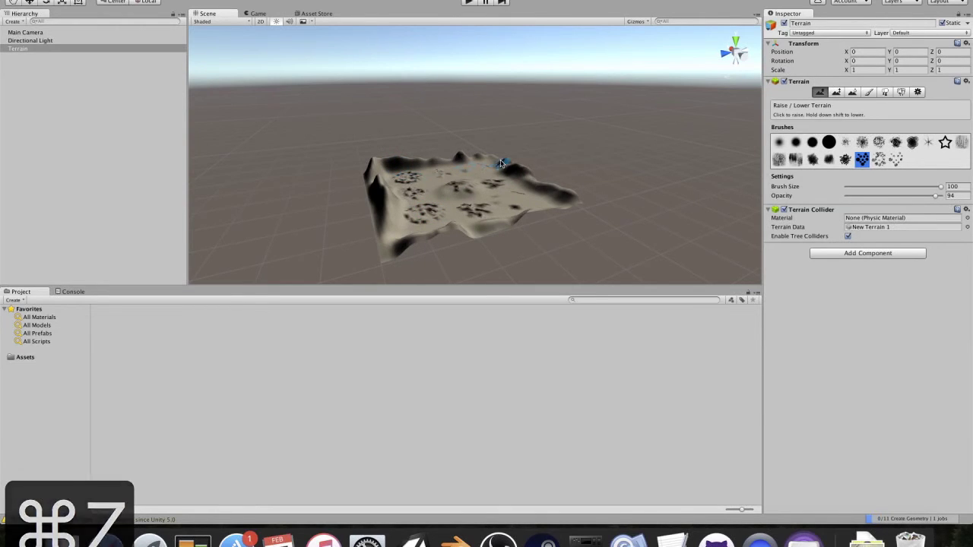
pyautogui.press('super+z')
pyautogui.press('super+z')
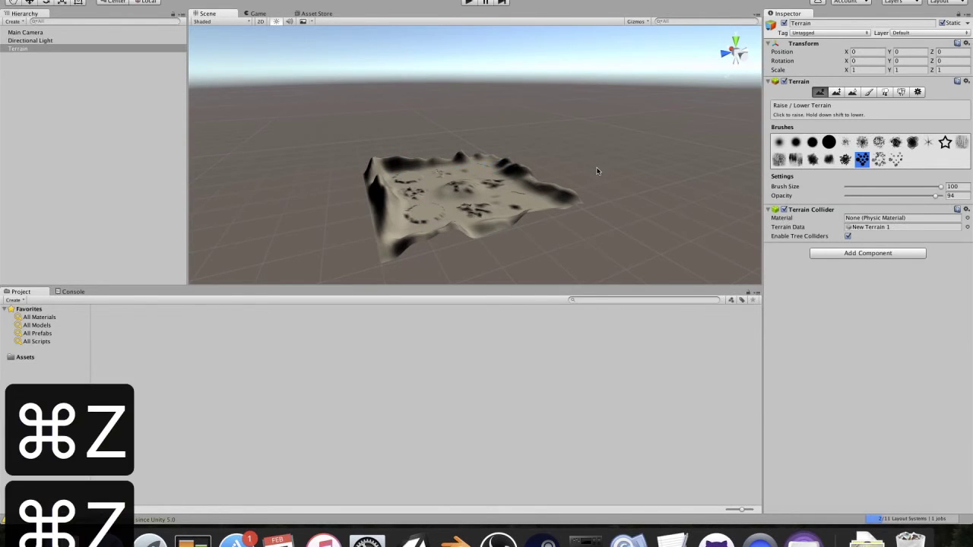
# Step: Set the brush opacity to 50 and stamp softer bump clusters over the remaining parts of the terrain floor
pyautogui.click(960, 197)
pyautogui.write('50')
pyautogui.press('Return')
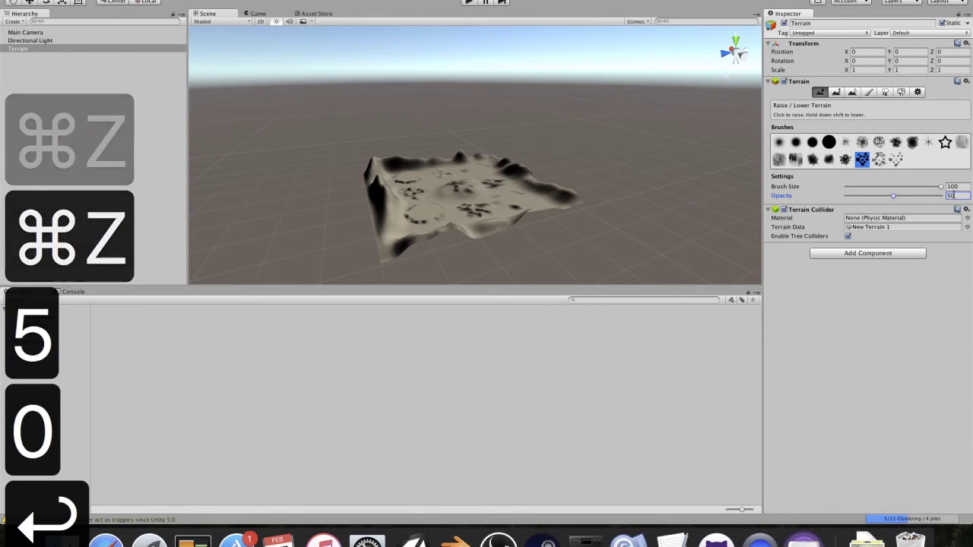
pyautogui.click(427, 214)
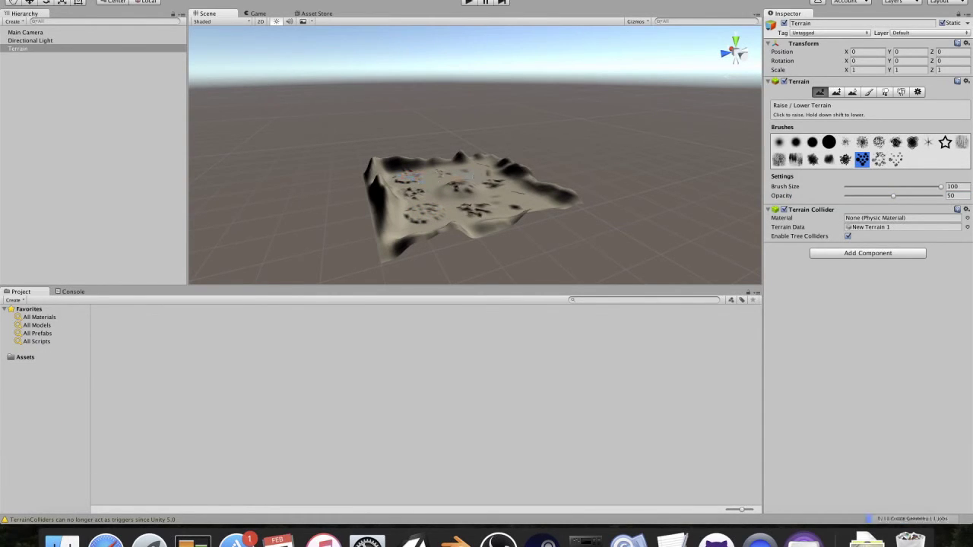
pyautogui.click(476, 171)
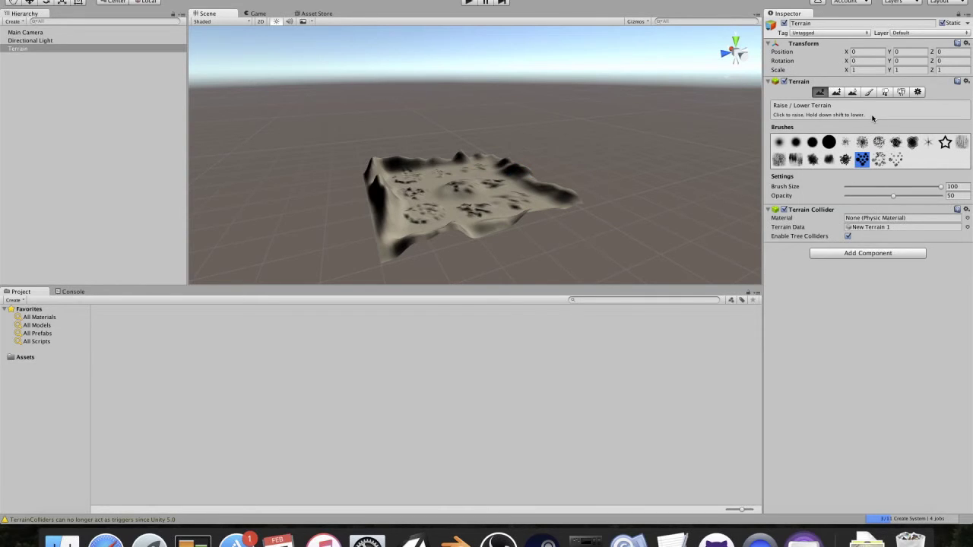
# Step: Switch to the Paint Height tool, try painting the terrain's centre at height 120 and undo the stroke
pyautogui.click(835, 92)
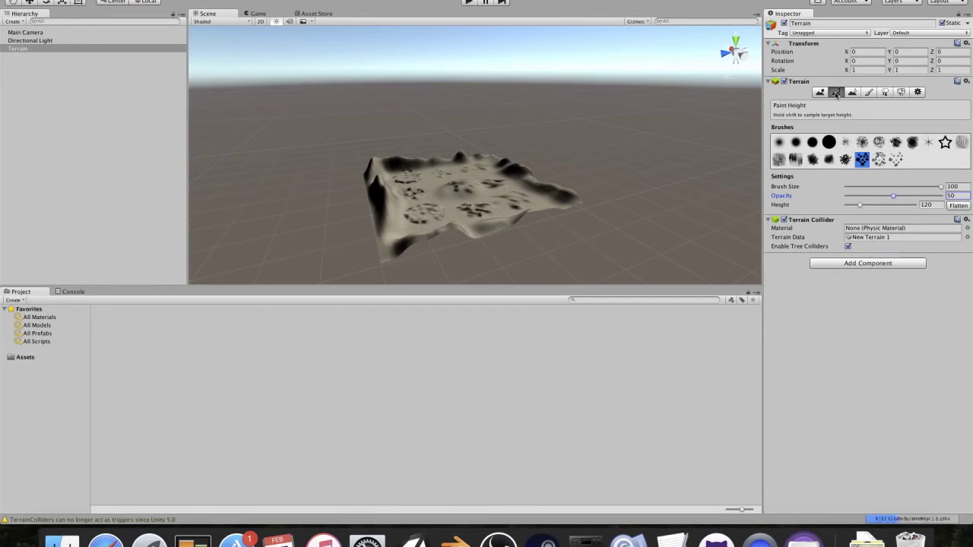
pyautogui.moveTo(457, 183); pyautogui.dragTo(469, 155)
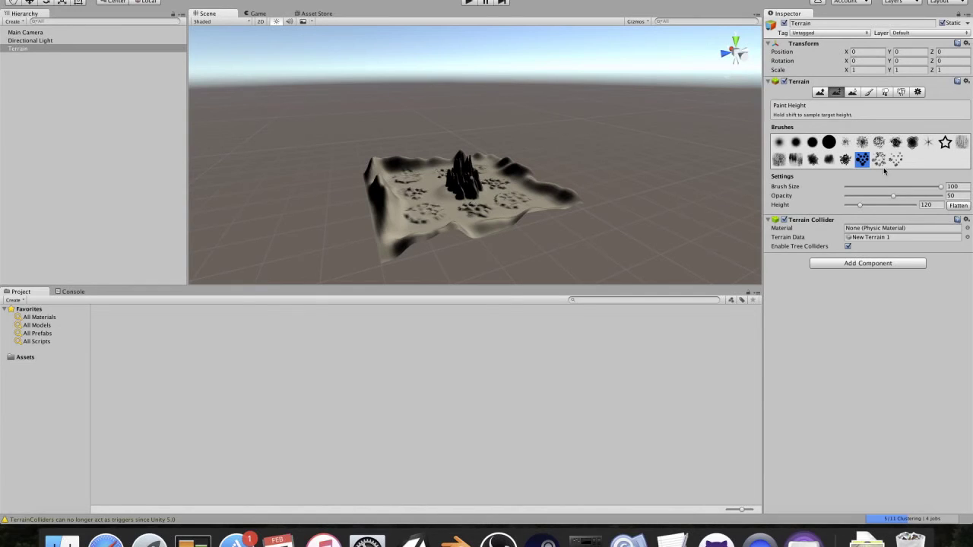
pyautogui.press('super+z')
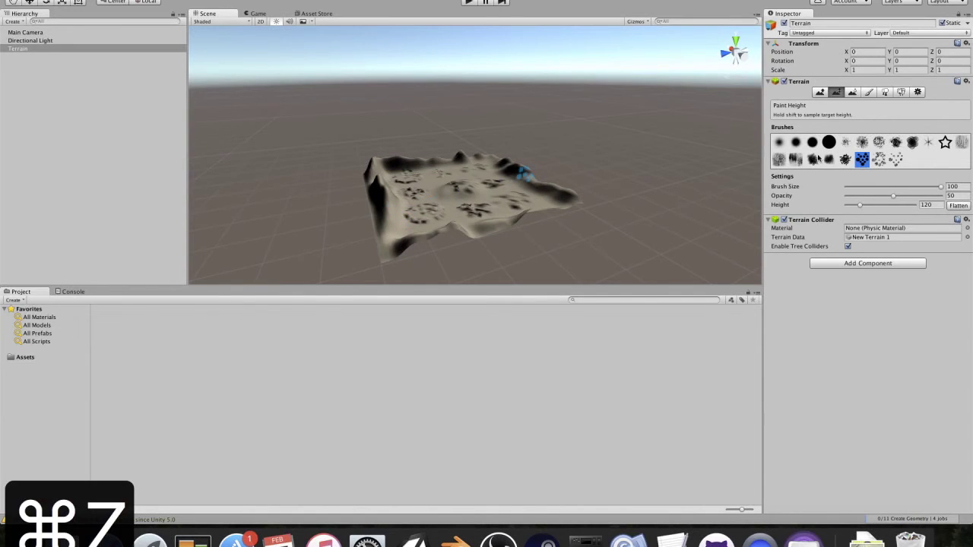
# Step: Try raising a plateau behind the terrain's centre at height 120 with the large solid round brush and undo it
pyautogui.click(828, 142)
pyautogui.moveTo(451, 179); pyautogui.dragTo(457, 132)
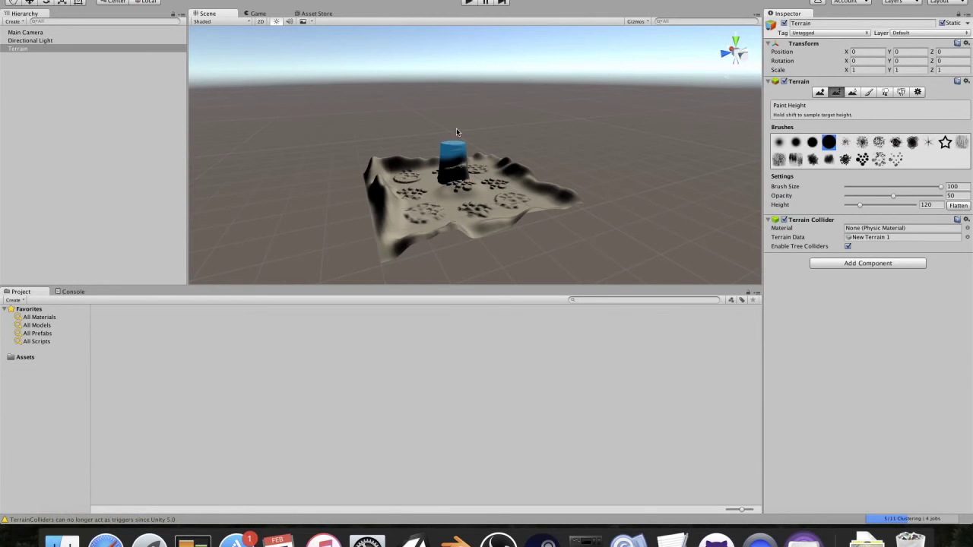
pyautogui.press('super+z')
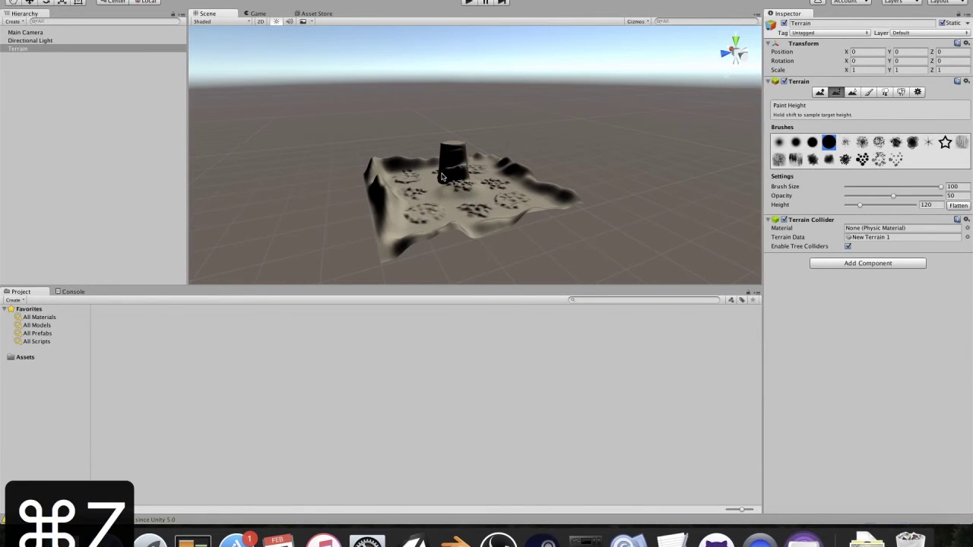
pyautogui.press('super+z')
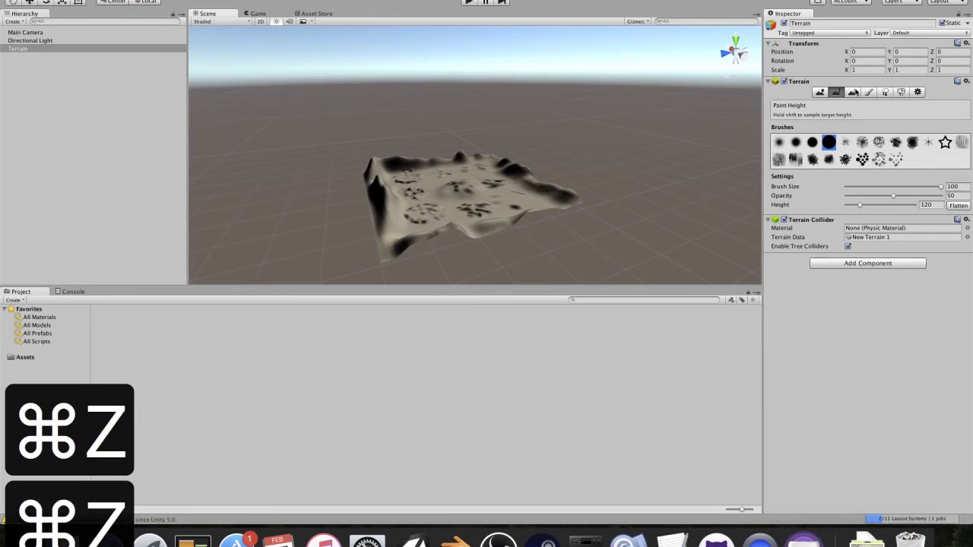
# Step: Try the Smooth Height tool on the central hill, undo the stroke, and smooth a spot near the terrain's front edge
pyautogui.click(852, 92)
pyautogui.press('super+z')
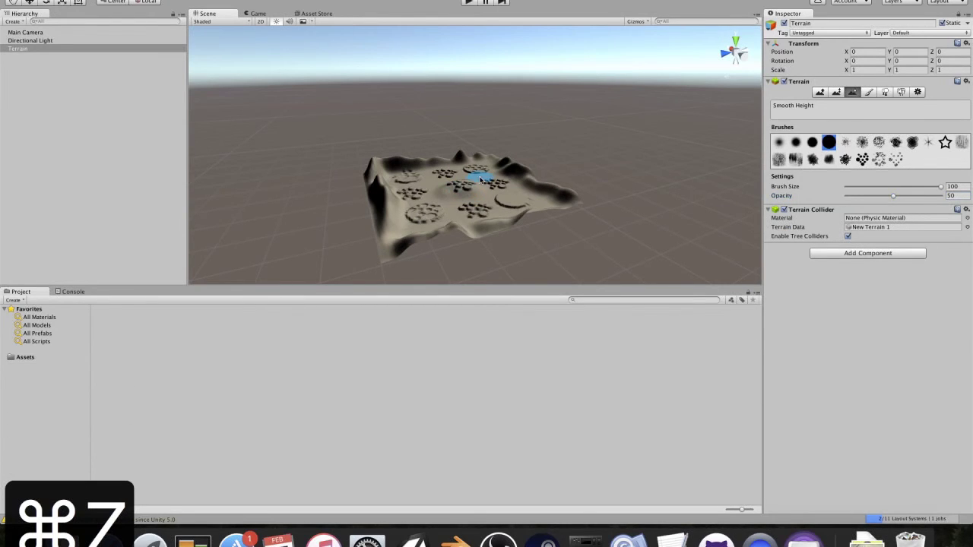
pyautogui.moveTo(467, 187); pyautogui.dragTo(453, 189)
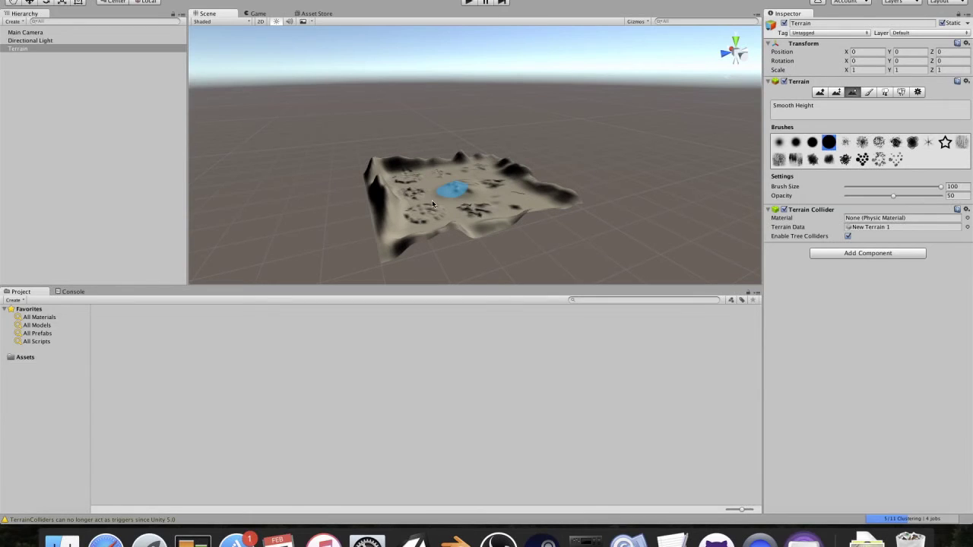
pyautogui.press('super+z')
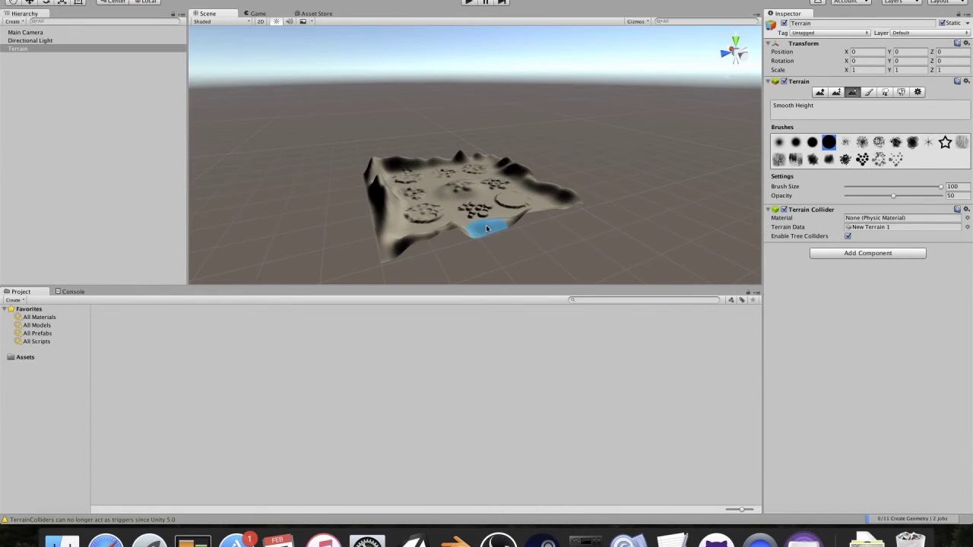
pyautogui.click(500, 222)
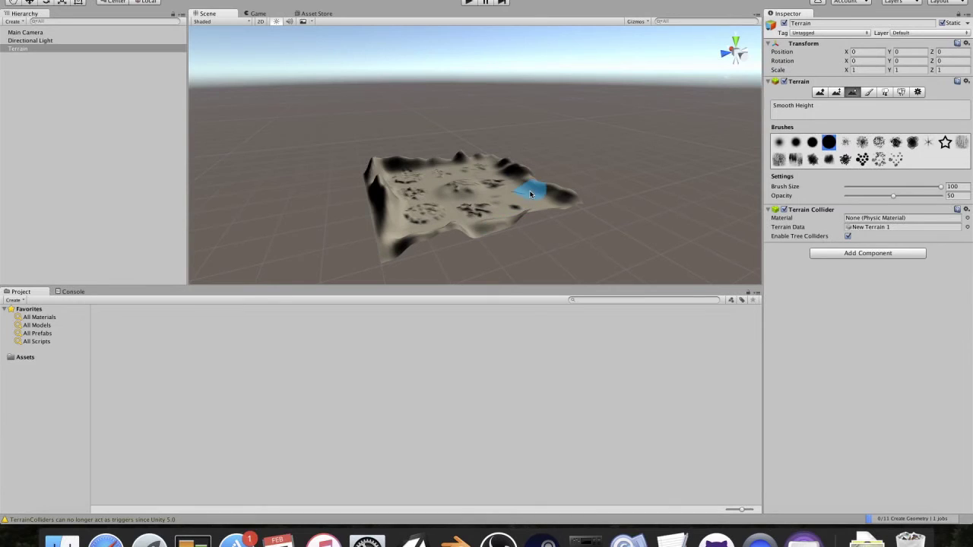
# Step: Look through the Paint Texture, Place Trees and Paint Details tools and the Terrain Settings, and return to Paint Texture
pyautogui.click(869, 92)
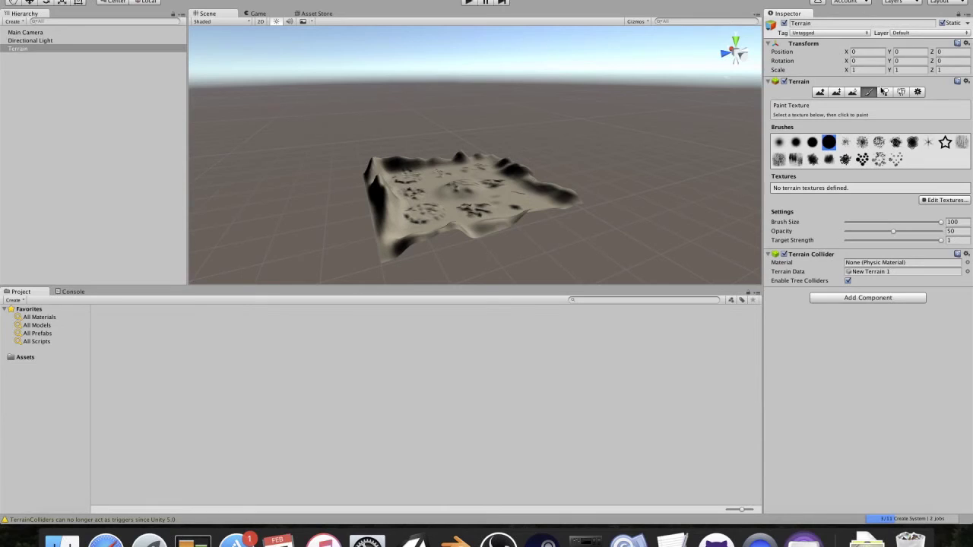
pyautogui.click(883, 92)
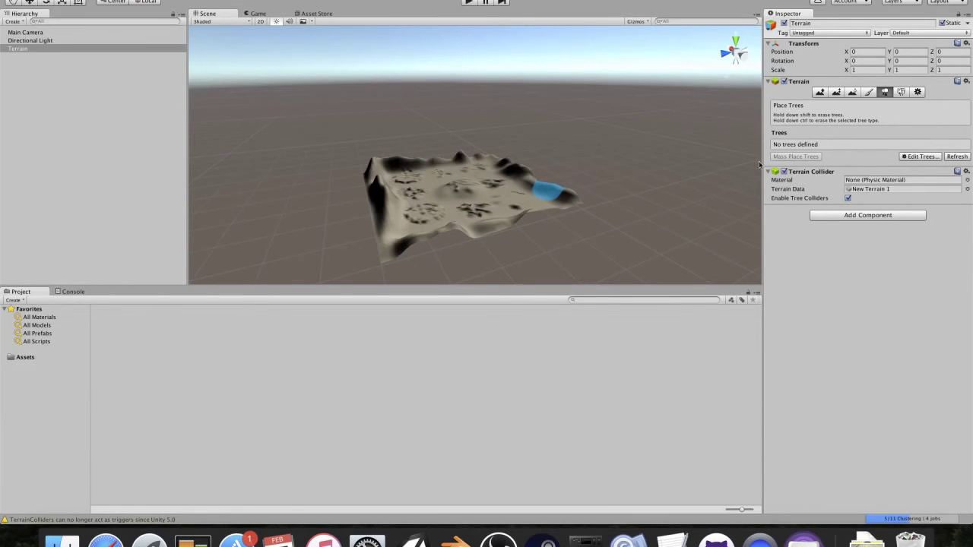
pyautogui.click(901, 92)
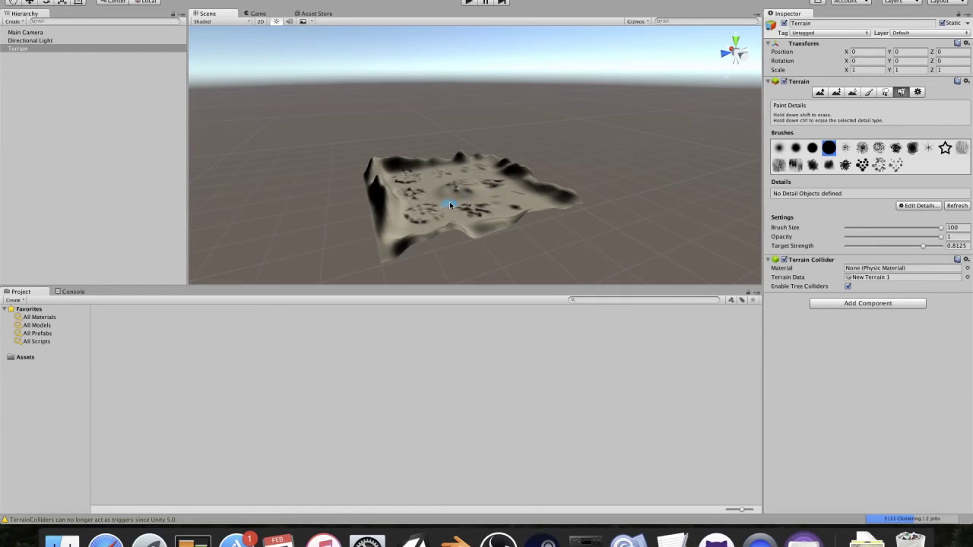
pyautogui.click(899, 208)
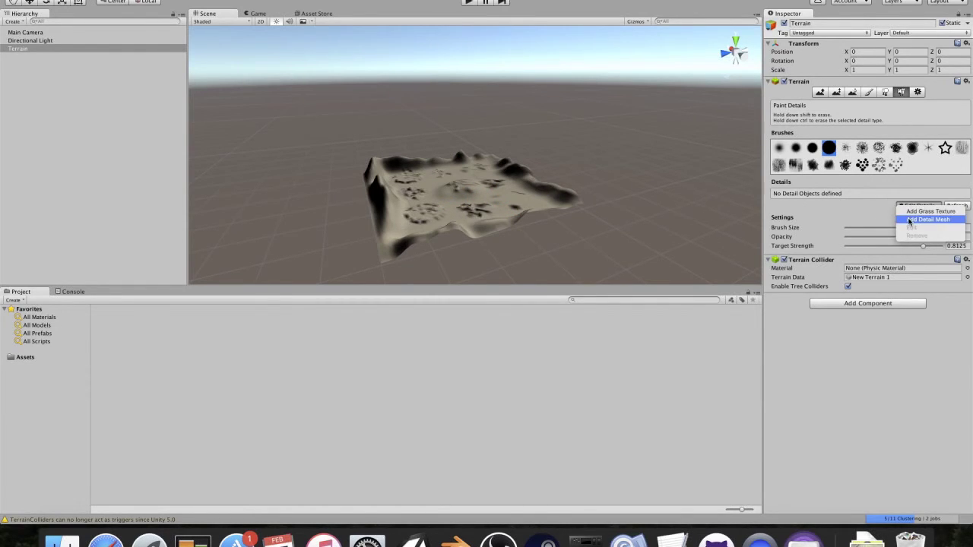
pyautogui.click(858, 219)
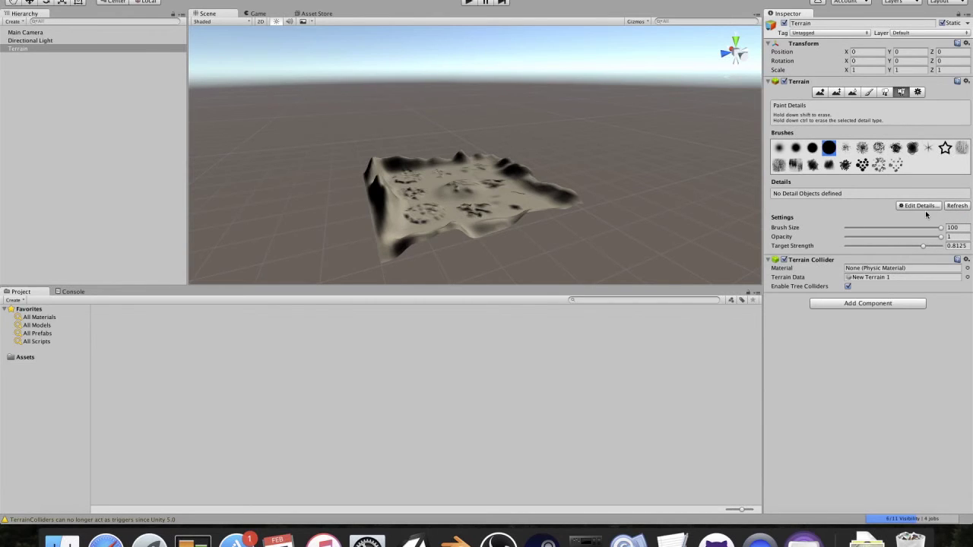
pyautogui.click(917, 92)
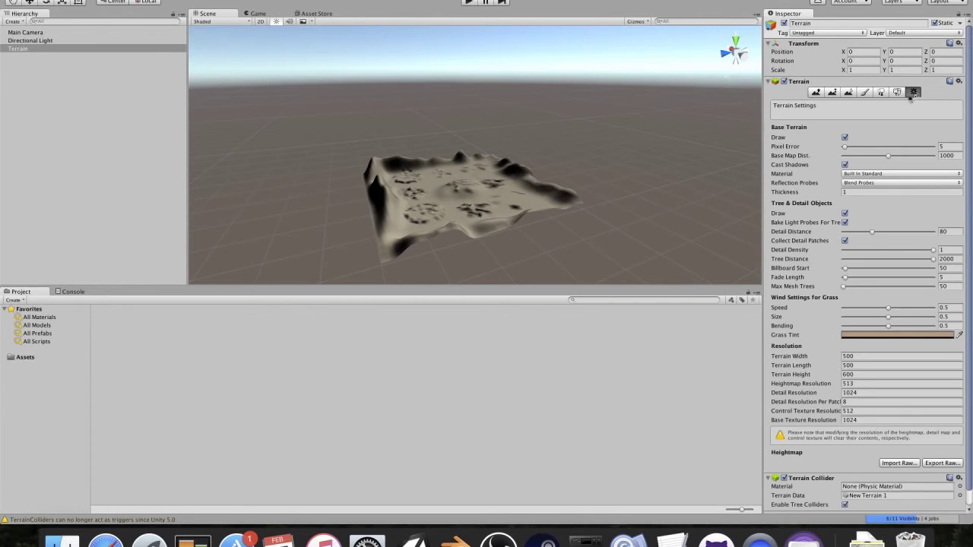
pyautogui.scroll(-1, 880, 264)
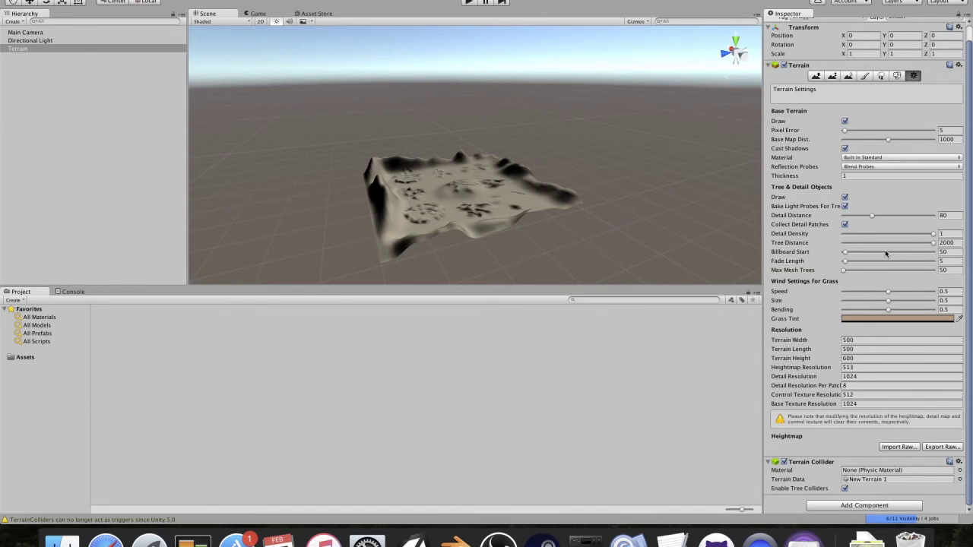
pyautogui.scroll(1, 884, 245)
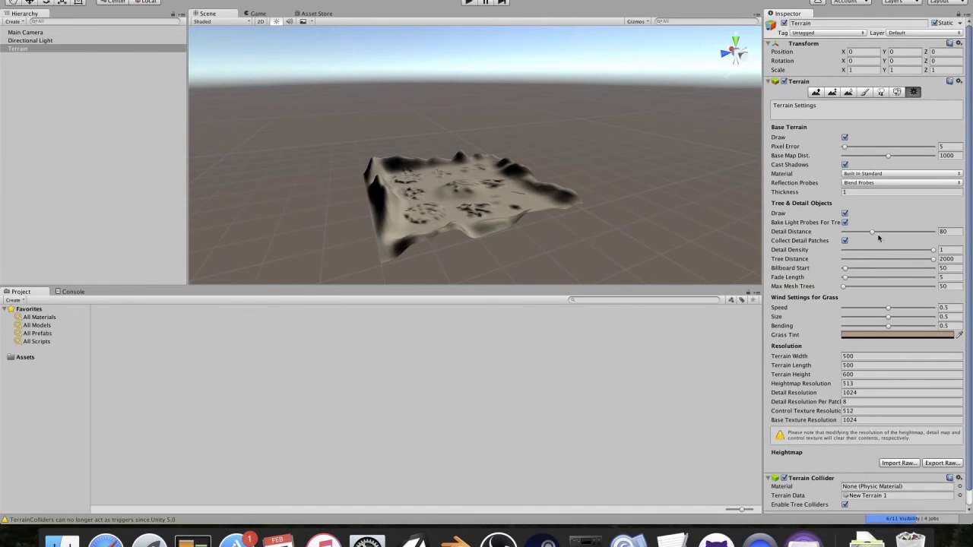
pyautogui.click(862, 93)
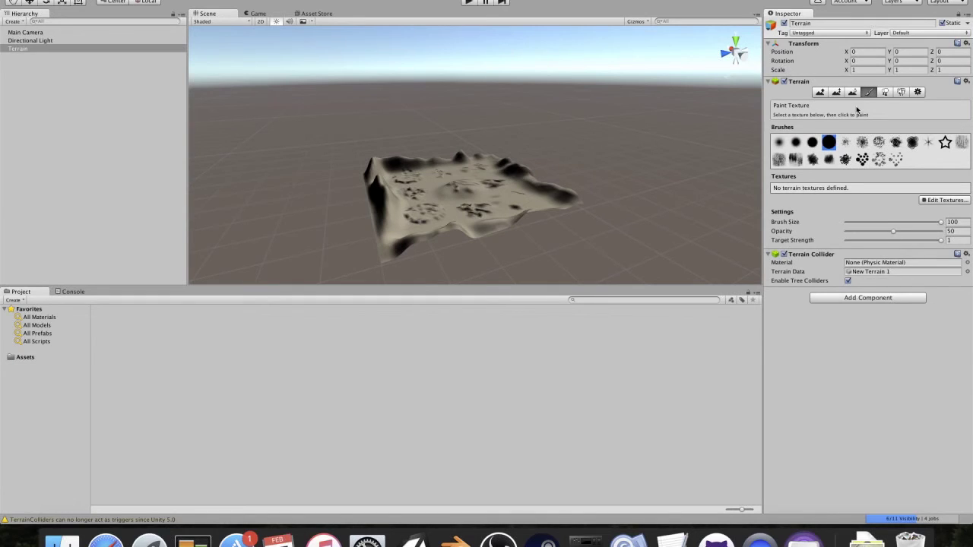
# Step: Compare the sculpted terrain in the Game view and the Scene view, ending in the Scene view
pyautogui.click(255, 13)
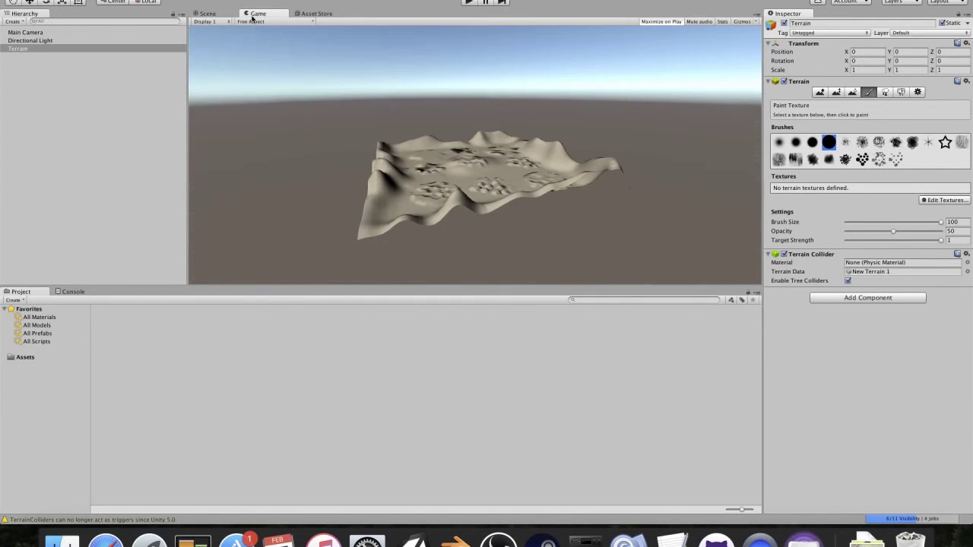
pyautogui.click(218, 13)
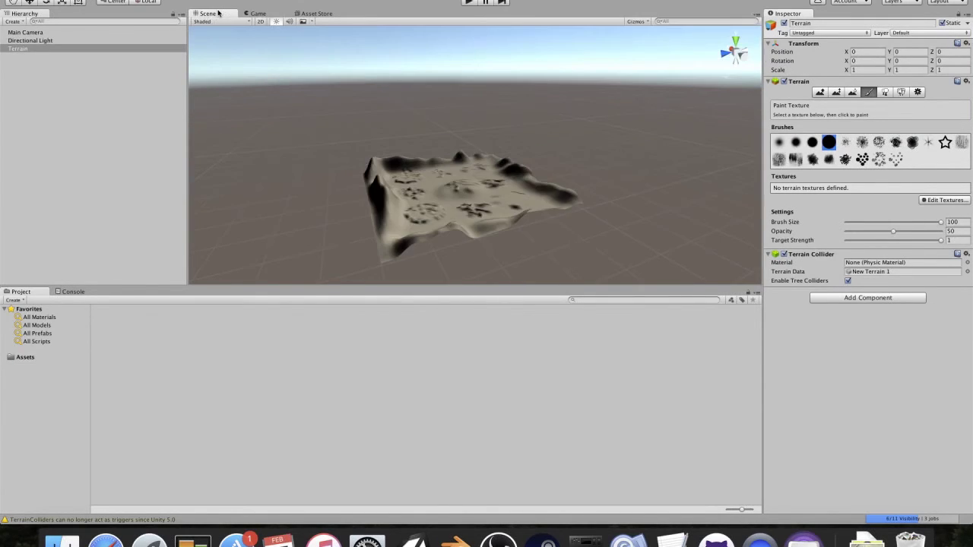
pyautogui.click(259, 13)
pyautogui.click(225, 14)
# Step: Start adding a new texture for painting the terrain
pyautogui.click(931, 201)
pyautogui.click(929, 209)
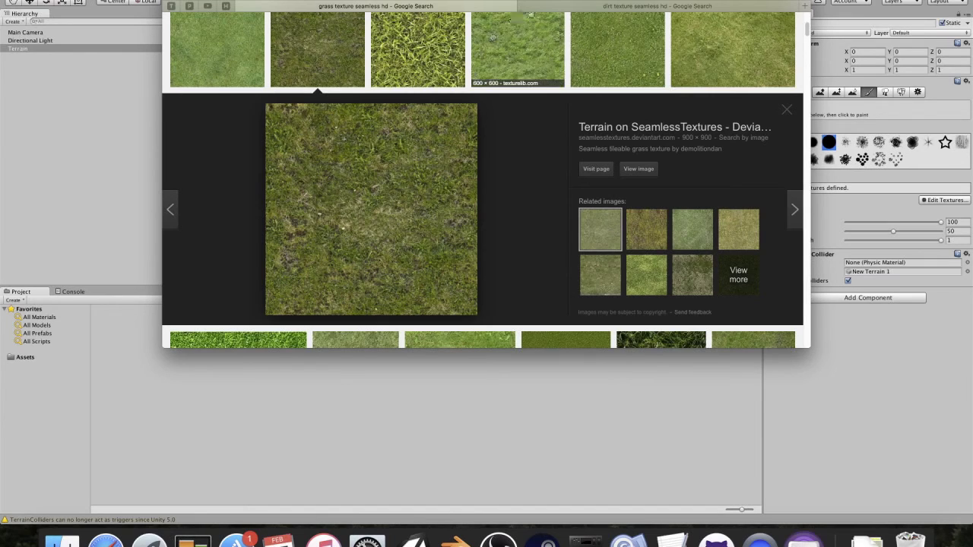
# Step: Switch to the browser and save the cracked dirt and grass seamless texture images to the Downloads folder
pyautogui.click(562, 12)
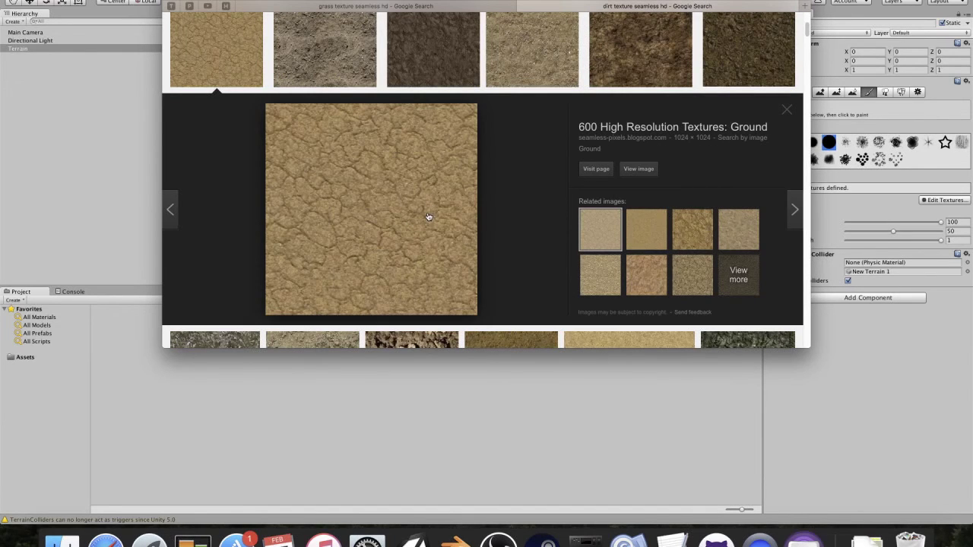
pyautogui.rightClick(428, 213)
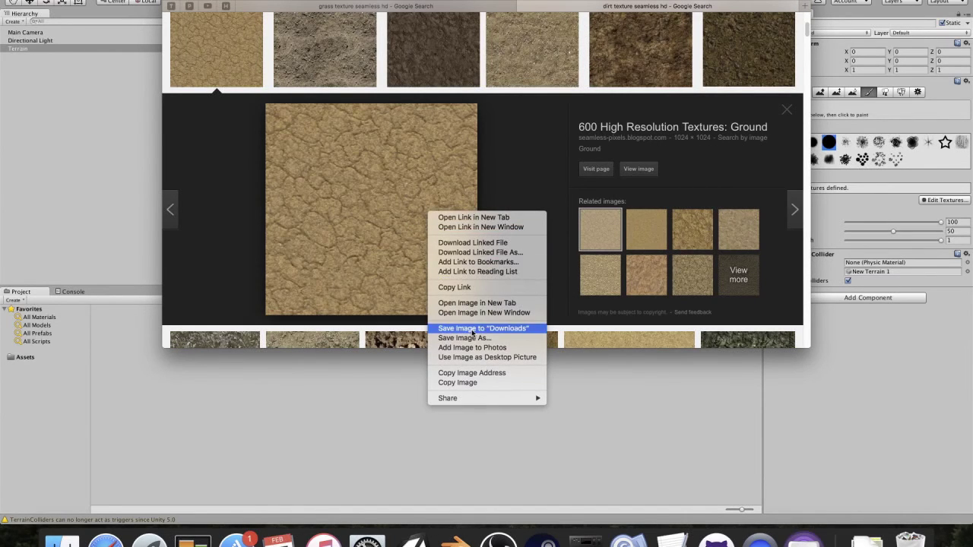
pyautogui.click(473, 328)
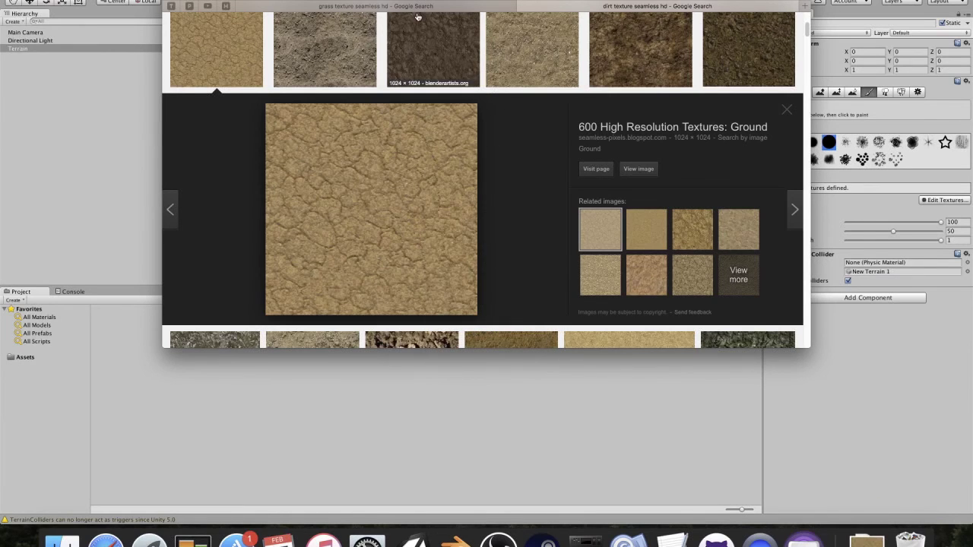
pyautogui.click(418, 8)
pyautogui.rightClick(411, 235)
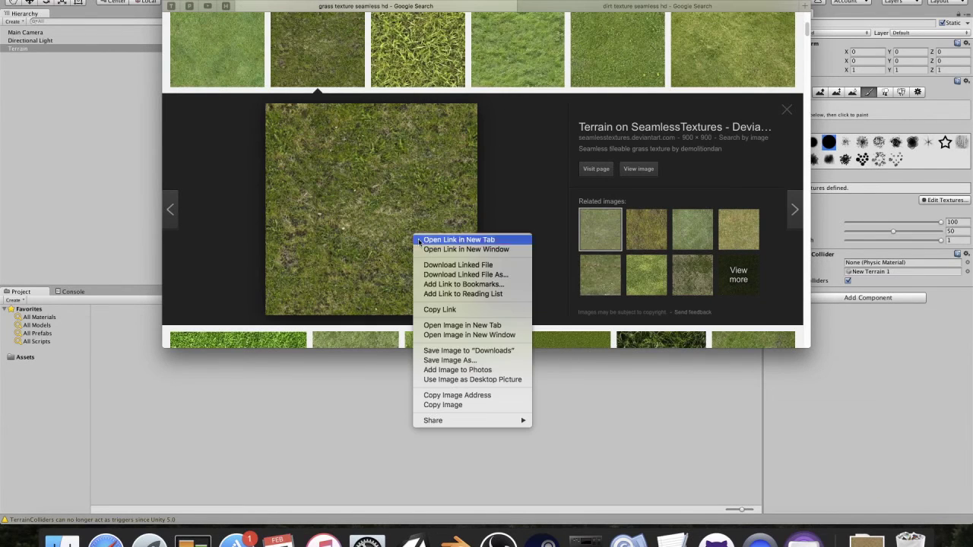
pyautogui.click(456, 348)
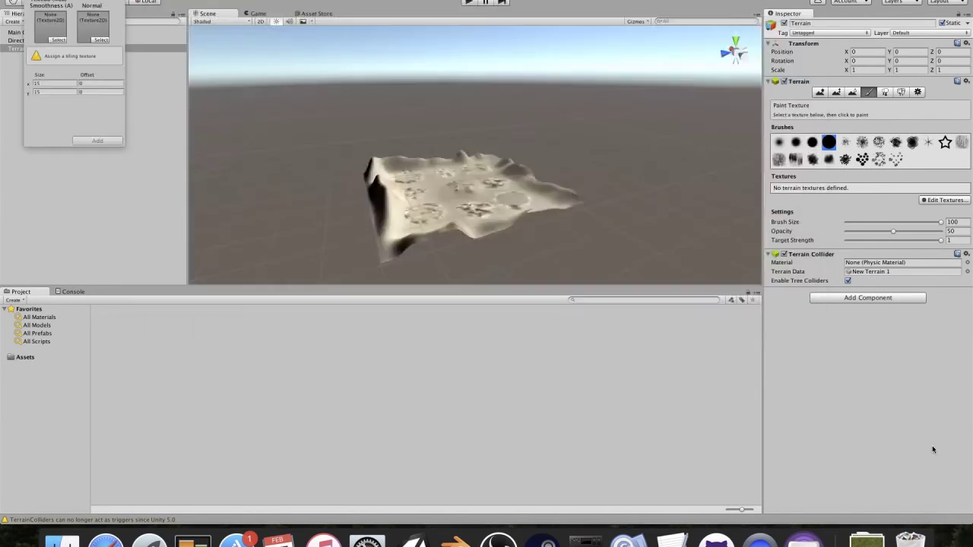
# Step: Return to Unity and browse the available textures for the new terrain texture's albedo slot
pyautogui.click(933, 446)
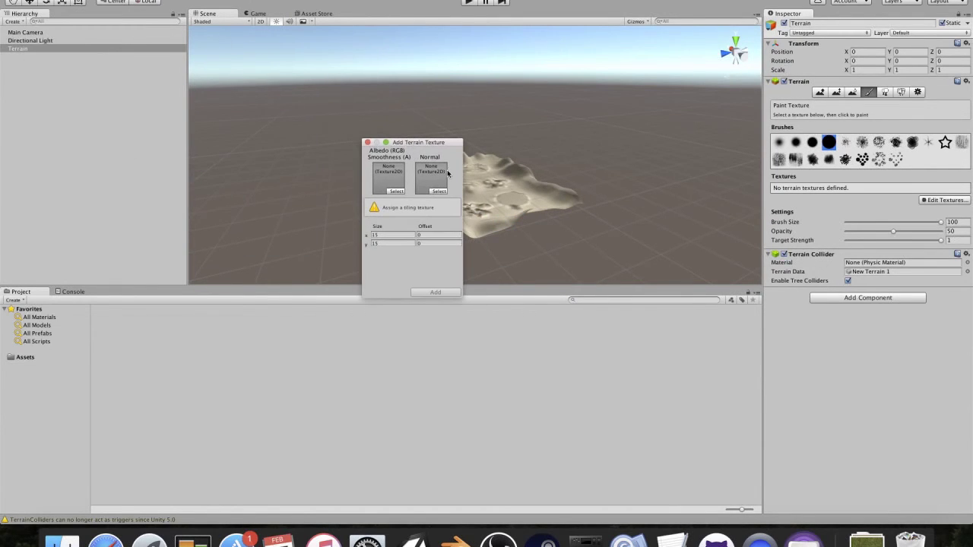
pyautogui.click(393, 192)
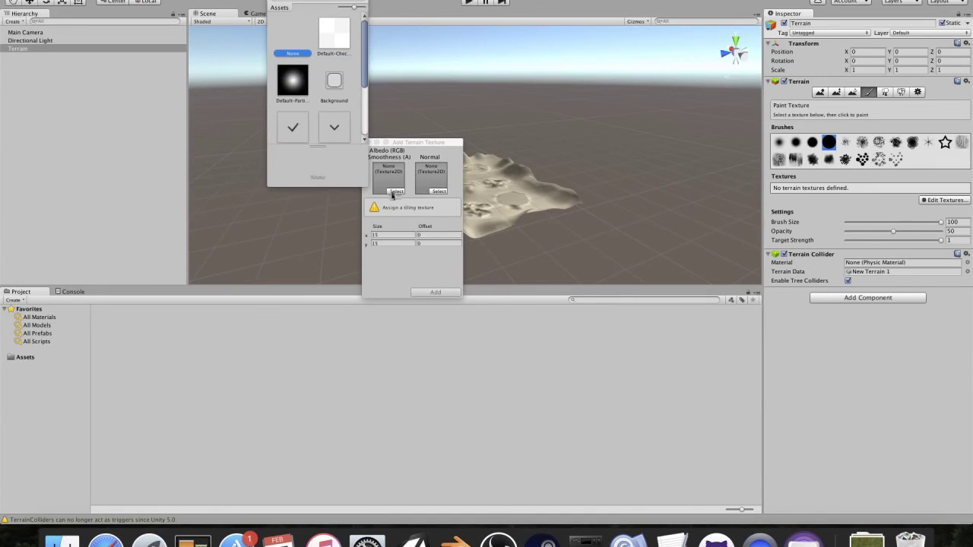
pyautogui.scroll(-2, 320, 99)
pyautogui.scroll(2, 320, 98)
# Step: Try to bring the downloaded grass texture image from the Downloads folder directly into the project
pyautogui.click(868, 540)
pyautogui.moveTo(871, 517); pyautogui.dragTo(532, 426)
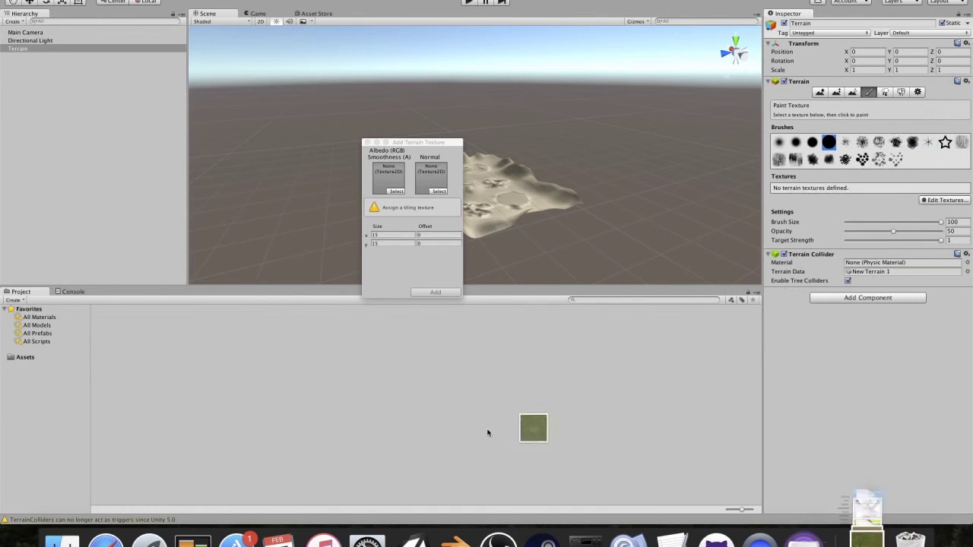
pyautogui.click(868, 533)
pyautogui.moveTo(870, 506); pyautogui.dragTo(438, 392)
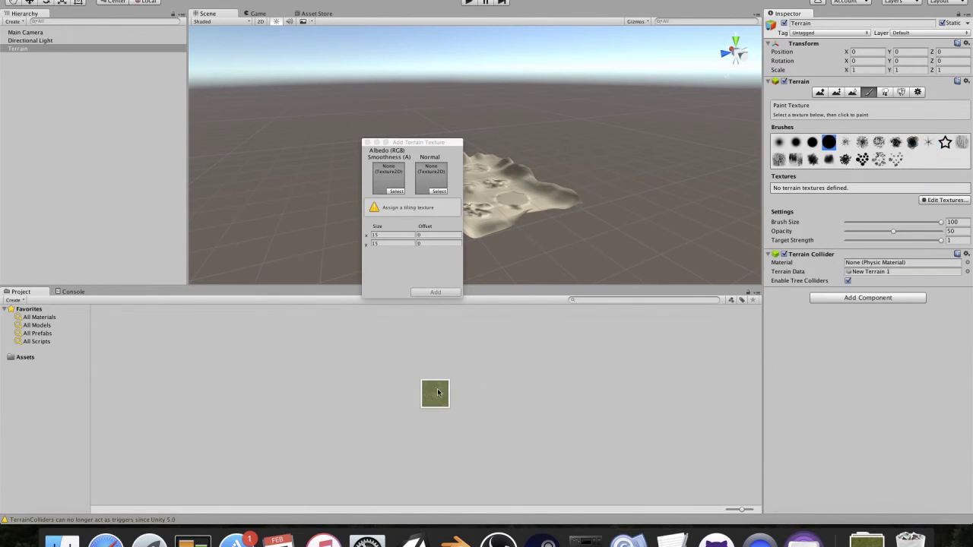
# Step: Import "Seamless ground sand dirt crack texture.jpg" from the Downloads folder as a new project asset
pyautogui.rightClick(634, 418)
pyautogui.click(693, 470)
pyautogui.rightClick(644, 405)
pyautogui.click(664, 410)
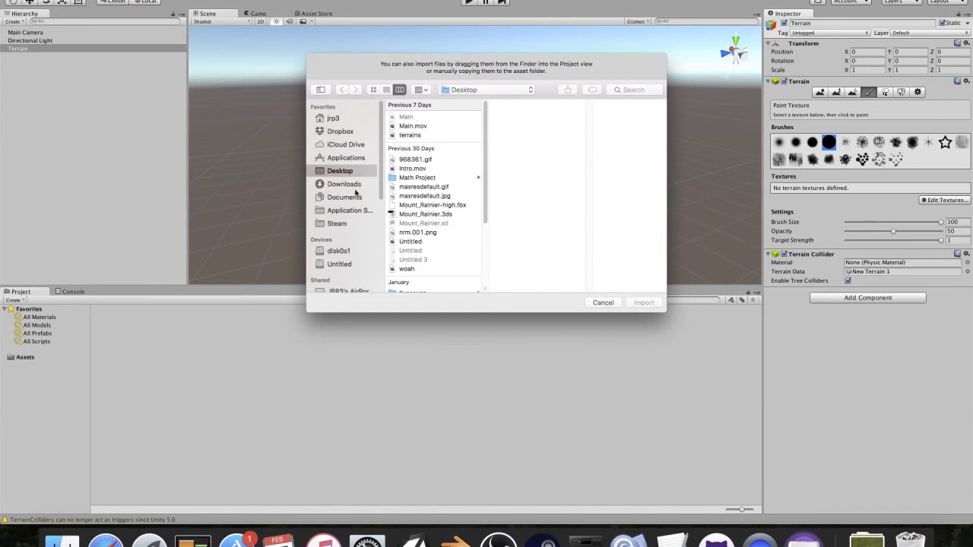
pyautogui.click(351, 185)
pyautogui.click(425, 117)
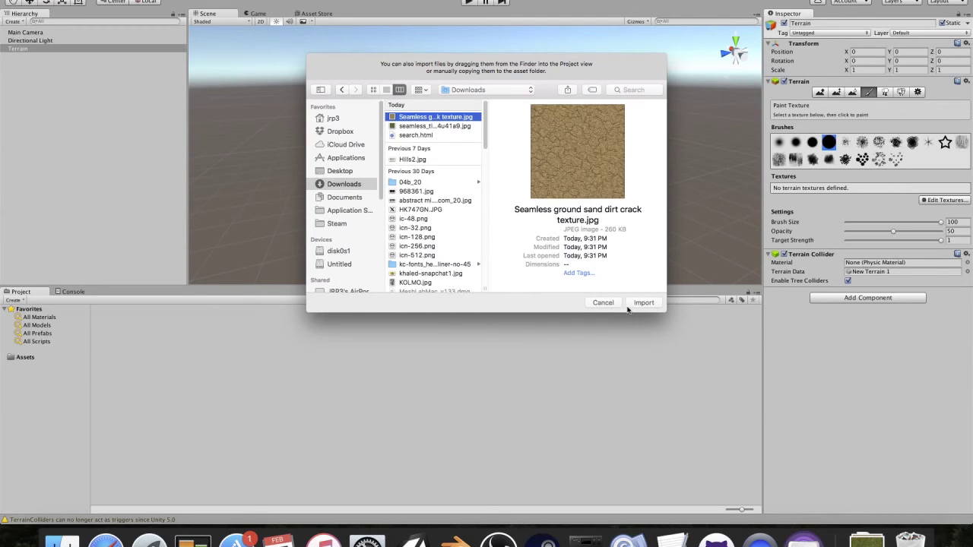
pyautogui.click(636, 304)
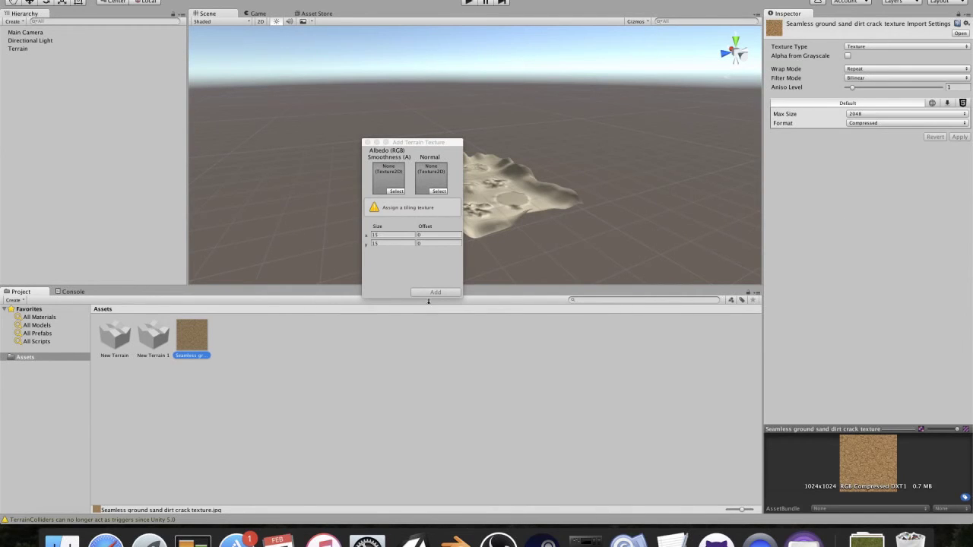
# Step: Import Hills2.jpg from the Downloads folder as another new asset
pyautogui.rightClick(268, 339)
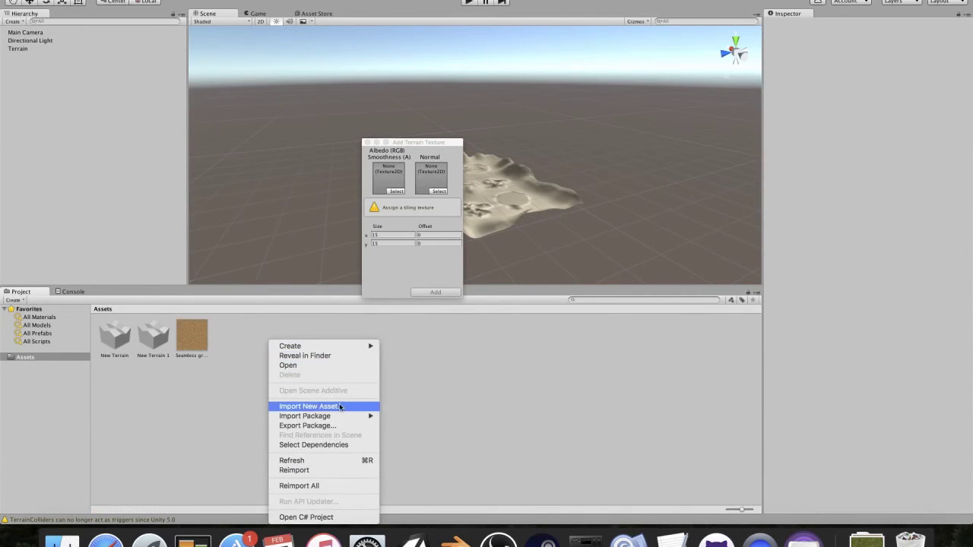
pyautogui.click(461, 371)
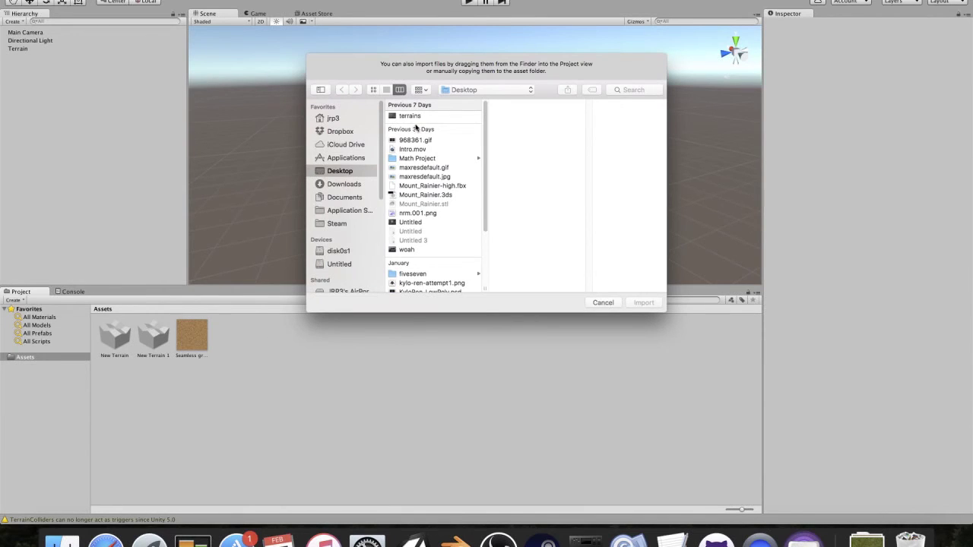
pyautogui.click(355, 185)
pyautogui.click(426, 141)
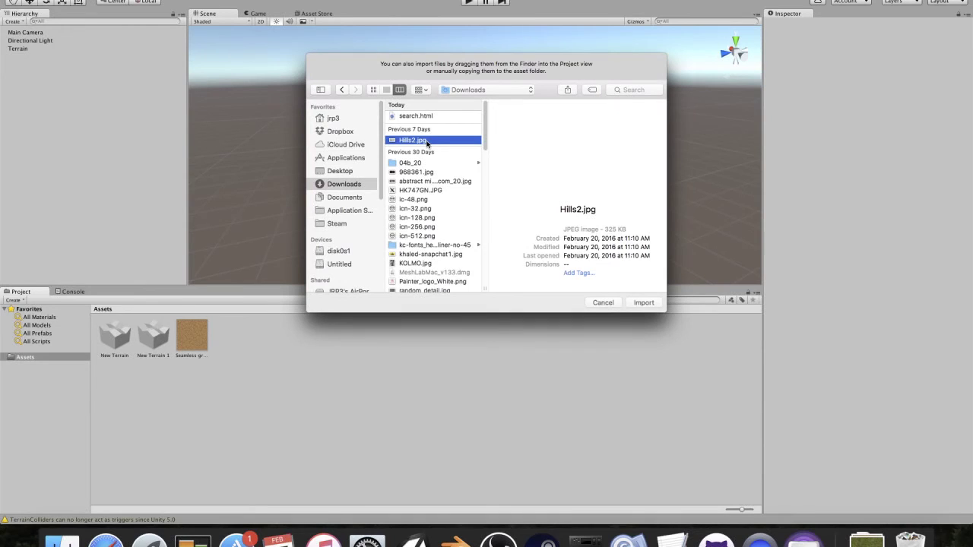
pyautogui.click(639, 303)
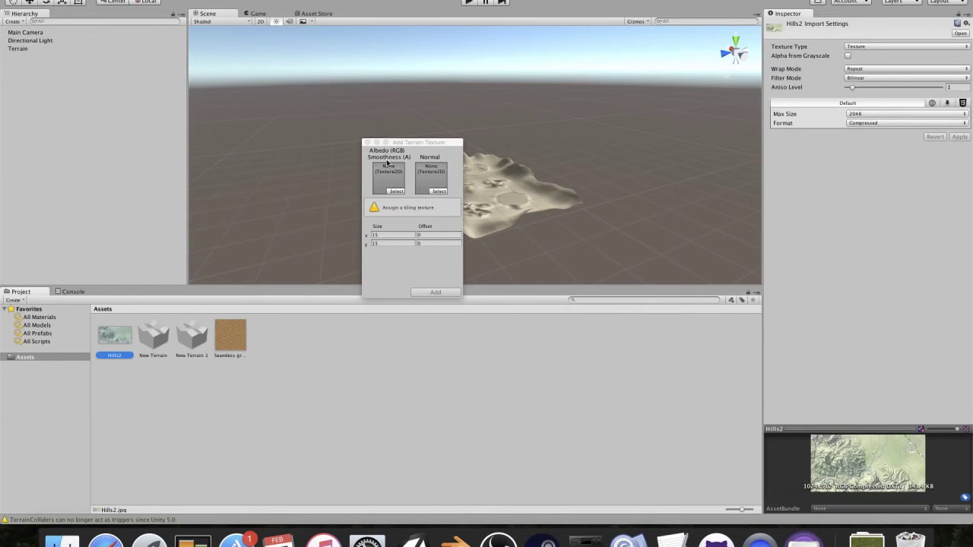
# Step: Delete the Hills2 asset and import the seamless tileable grass texture JPEG from the Downloads folder
pyautogui.press('super+BackSpace')
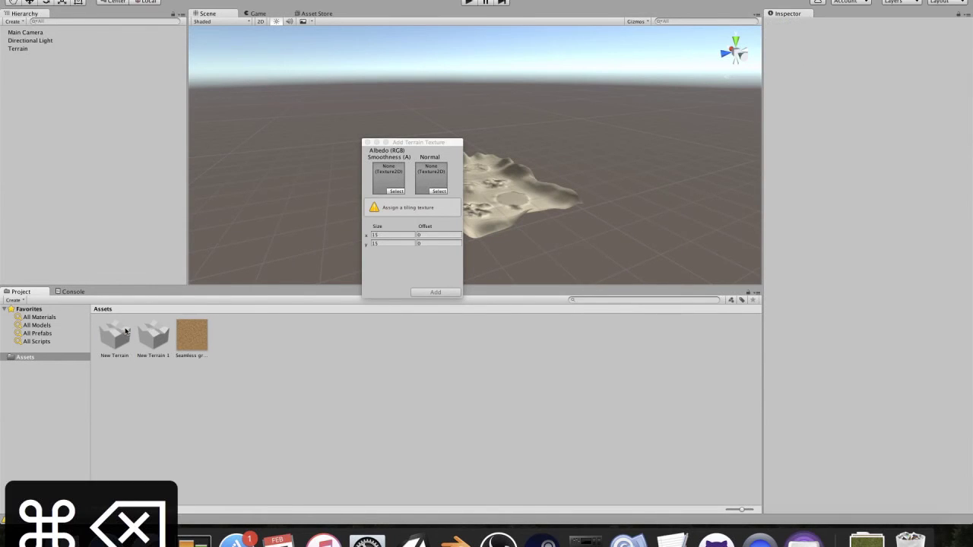
pyautogui.rightClick(219, 373)
pyautogui.click(260, 403)
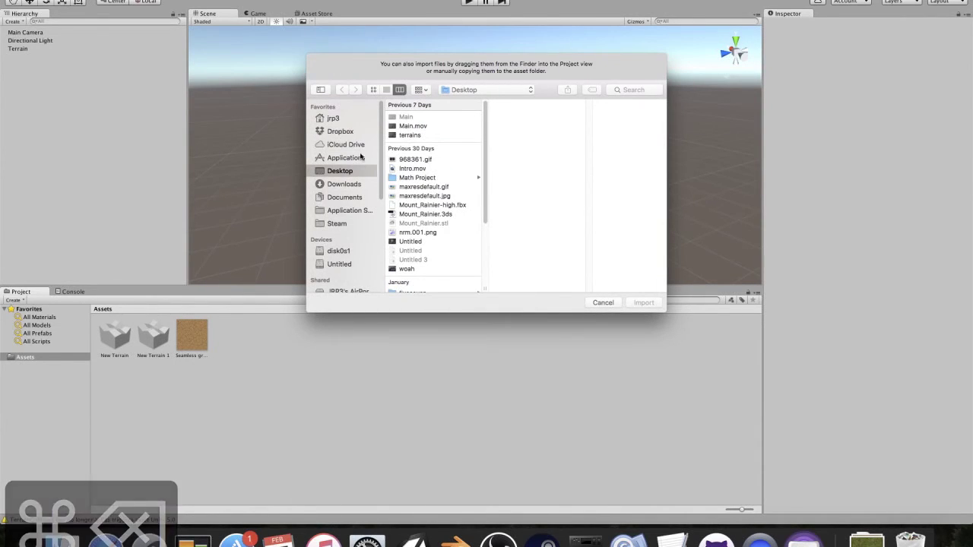
pyautogui.click(334, 185)
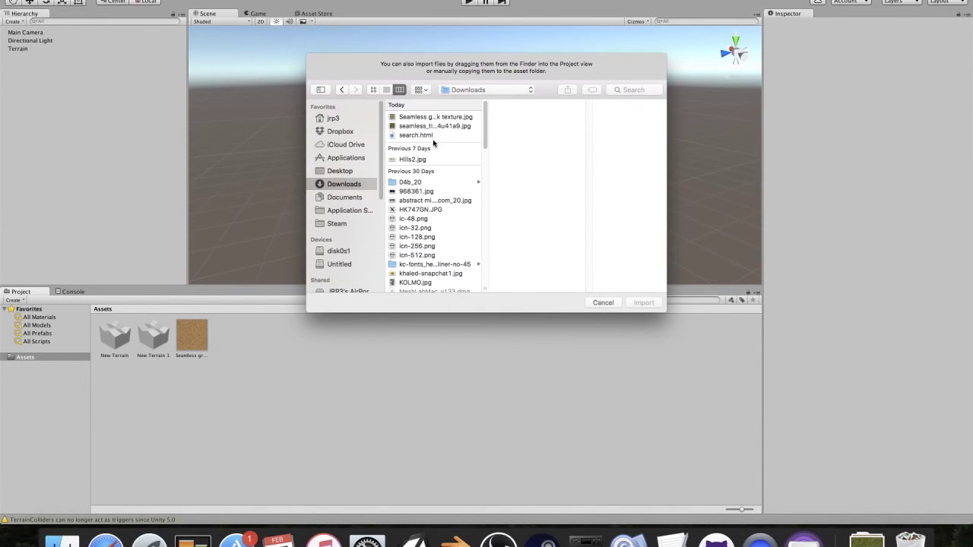
pyautogui.click(426, 126)
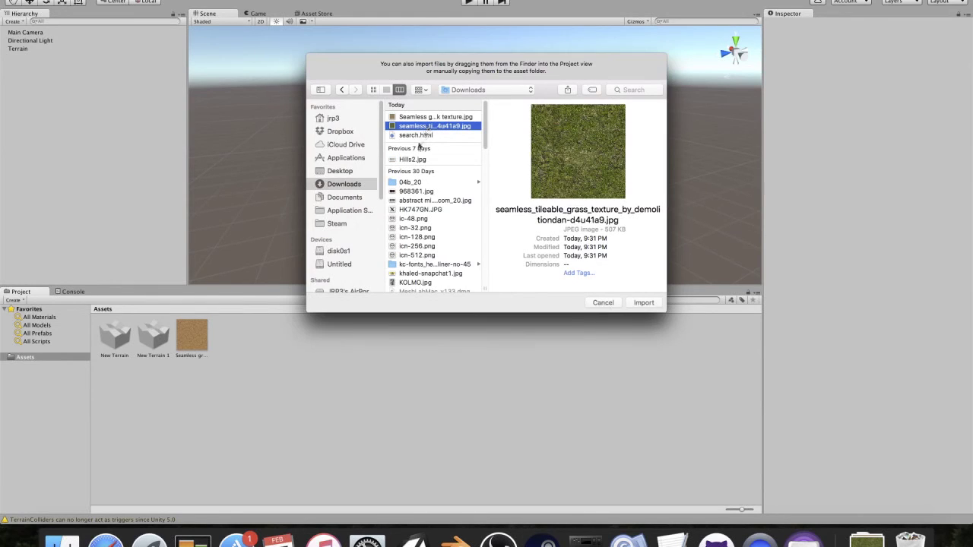
pyautogui.click(650, 307)
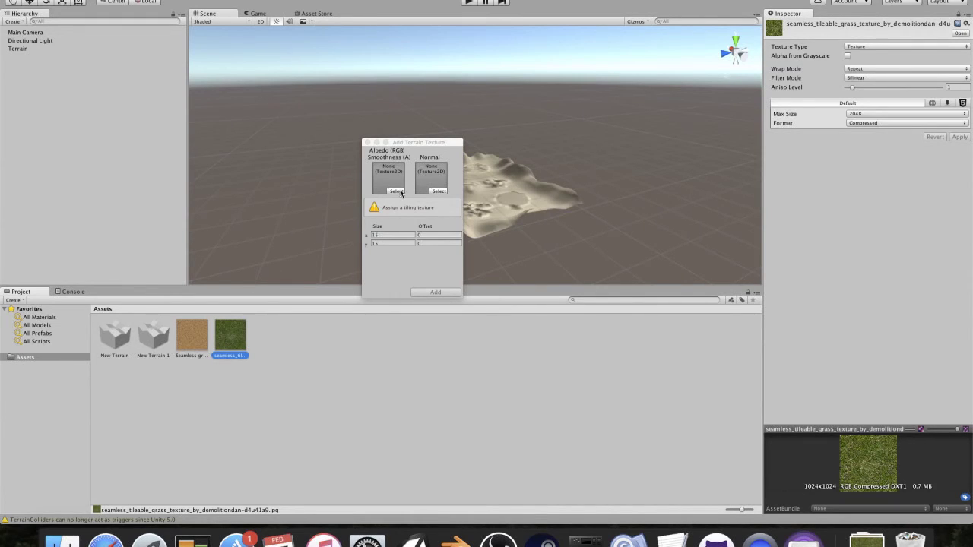
# Step: Add the "Seamless ground sand dirt crack texture" image as the terrain's first texture, assigned as its albedo
pyautogui.click(192, 333)
pyautogui.moveTo(224, 314); pyautogui.dragTo(380, 184)
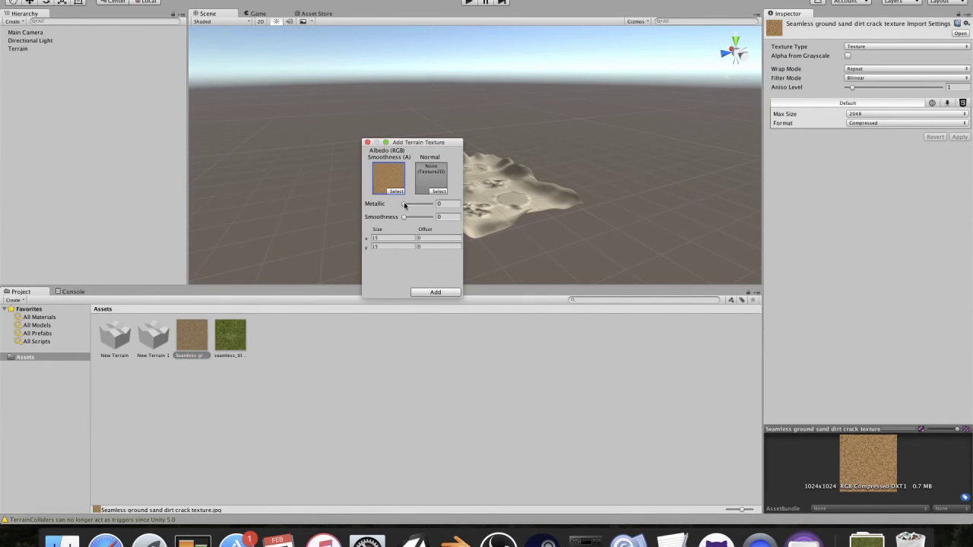
pyautogui.click(436, 293)
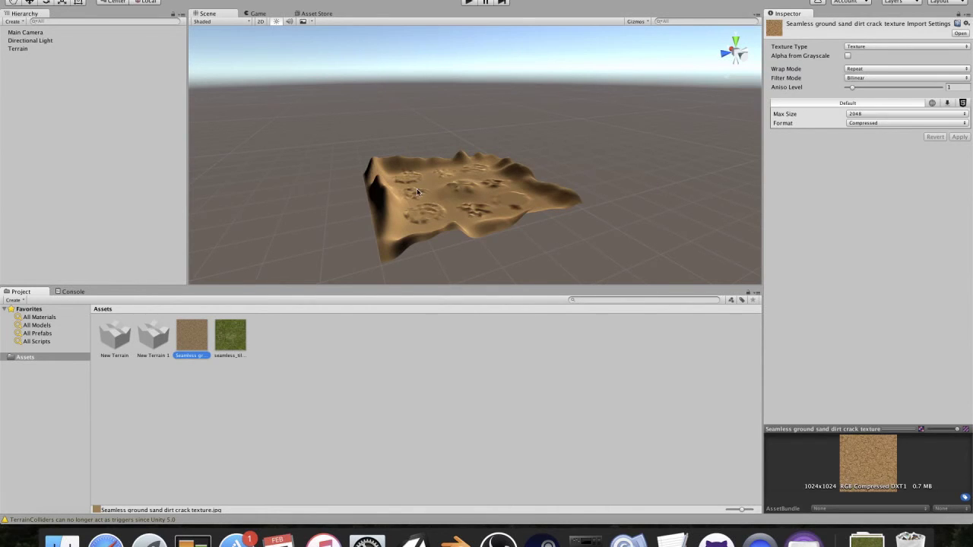
pyautogui.scroll(5, 416, 190)
pyautogui.scroll(10, 415, 190)
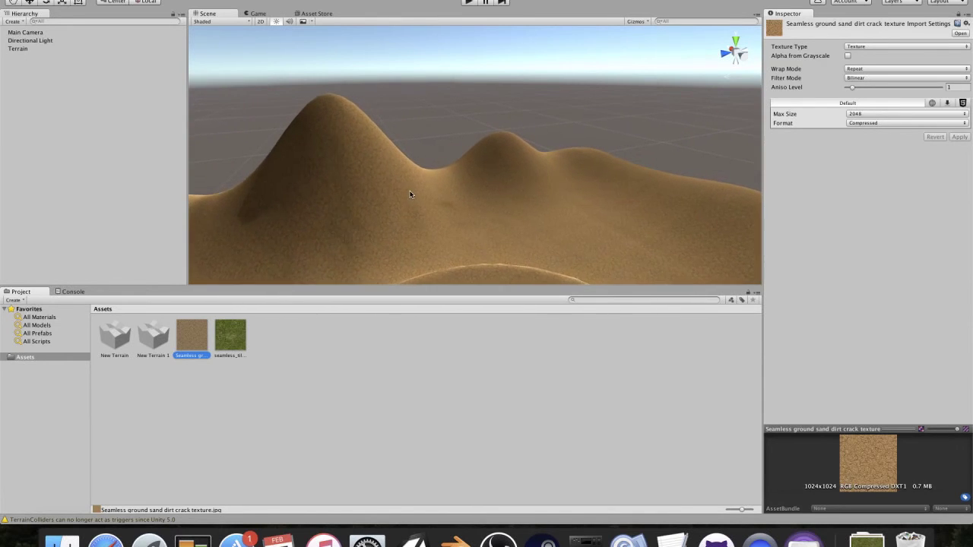
pyautogui.scroll(-5, 410, 194)
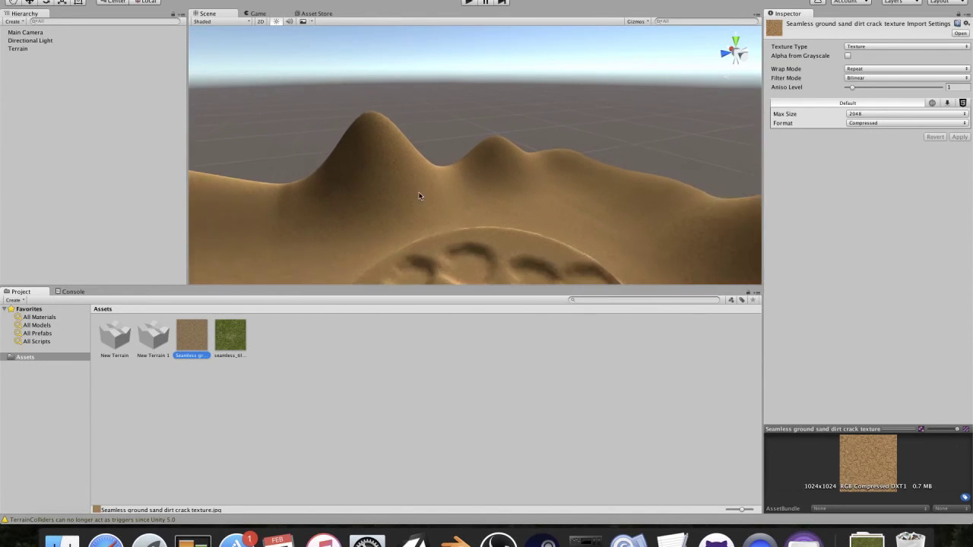
pyautogui.scroll(5, 425, 192)
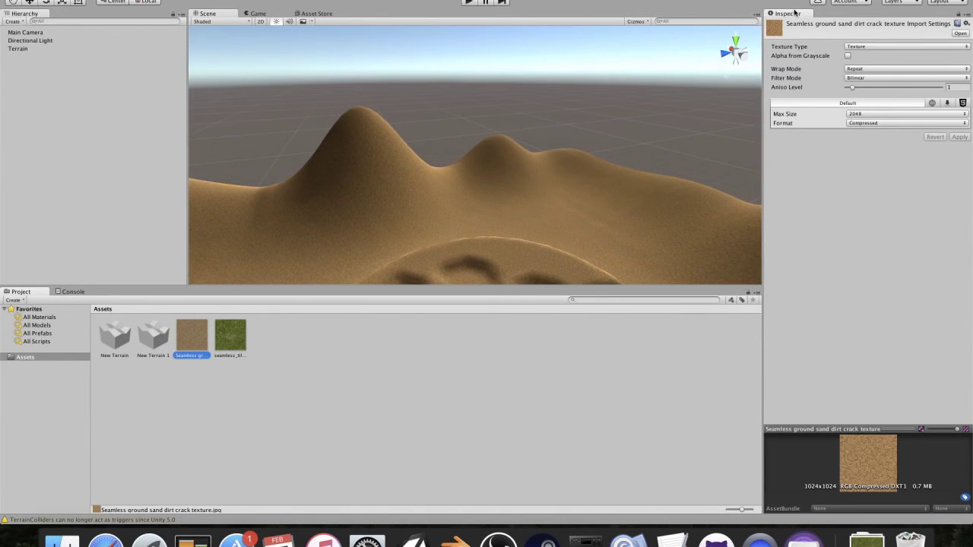
# Step: Select the terrain and open its dirt texture for editing
pyautogui.click(80, 49)
pyautogui.click(802, 209)
pyautogui.click(943, 228)
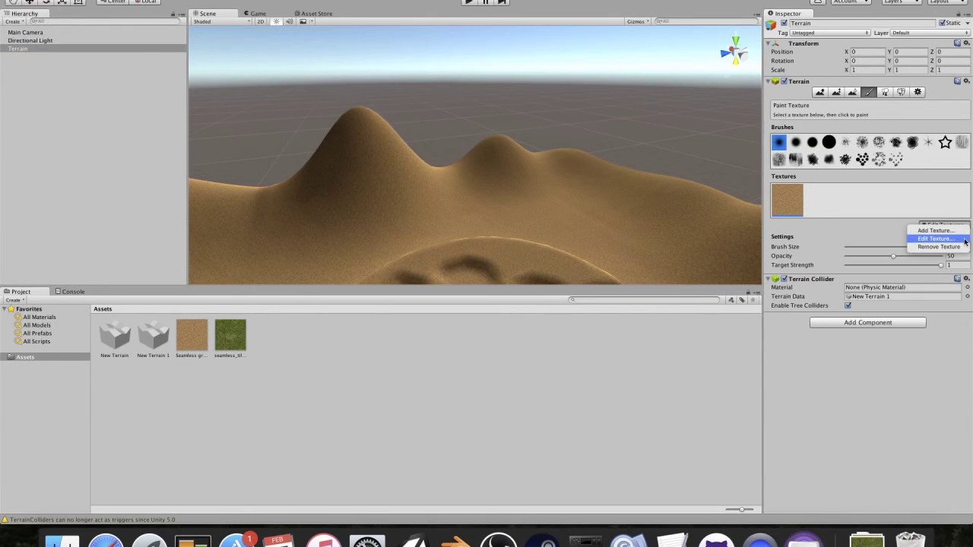
pyautogui.click(935, 238)
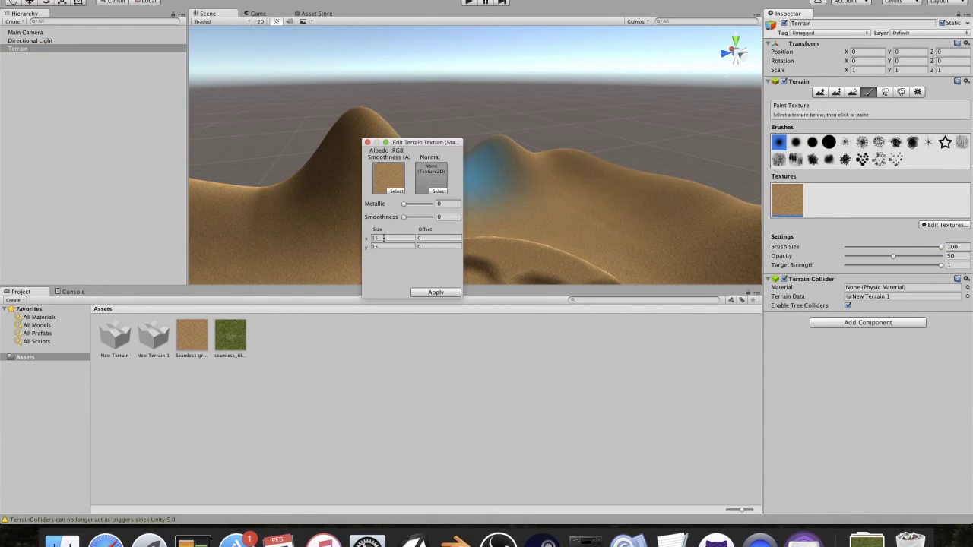
# Step: Try X tiling sizes of 10, 5, 20, 30, 50 and 3 for the dirt texture
pyautogui.write('10')
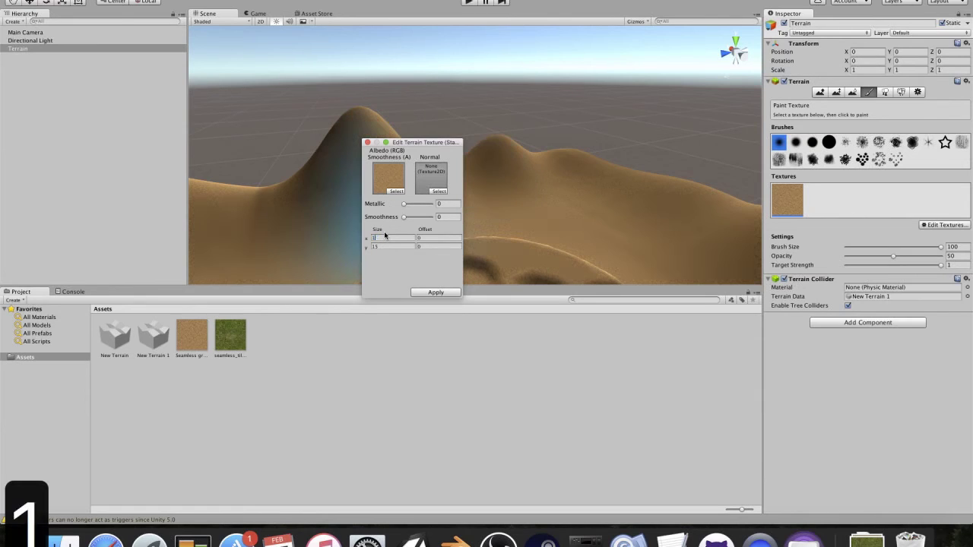
pyautogui.press('BackSpace')
pyautogui.press('BackSpace')
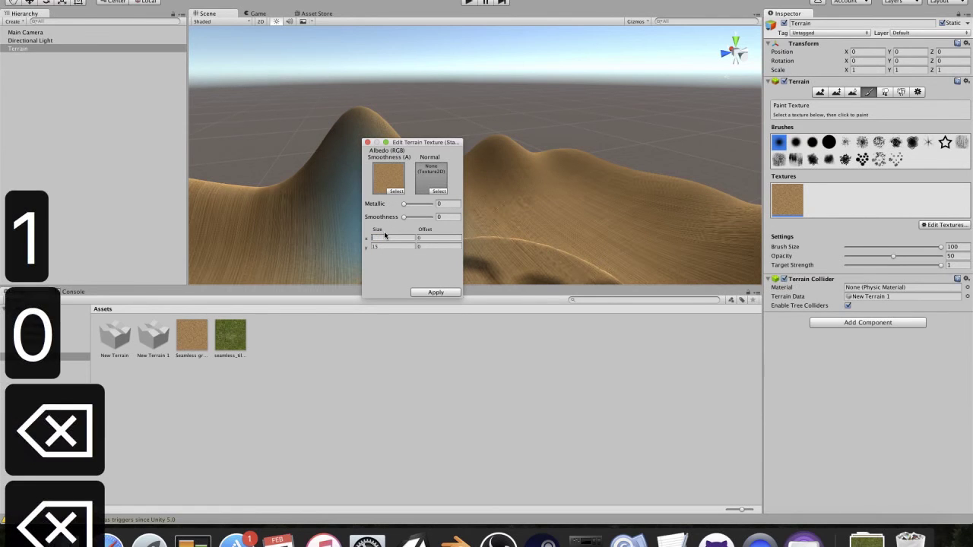
pyautogui.write('5')
pyautogui.press('BackSpace')
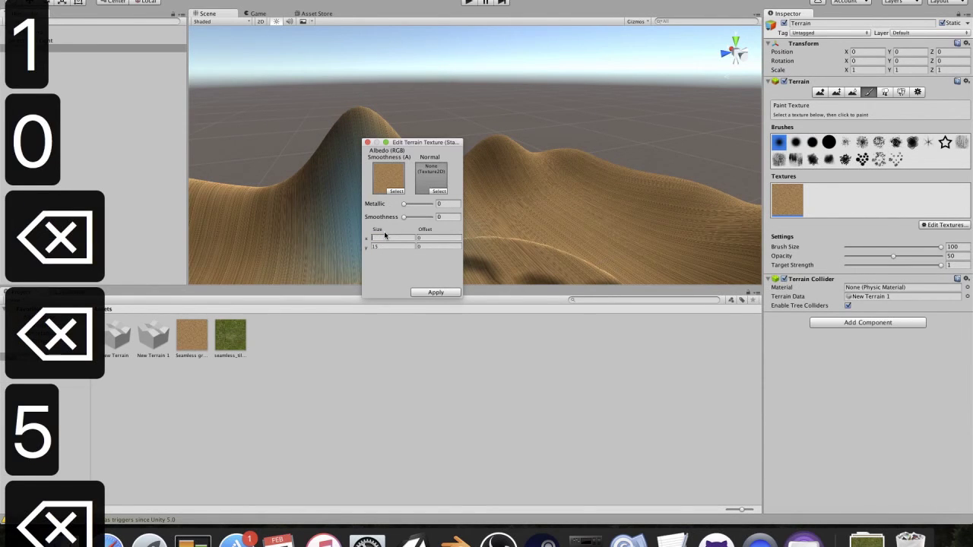
pyautogui.write('20')
pyautogui.press('BackSpace')
pyautogui.press('BackSpace')
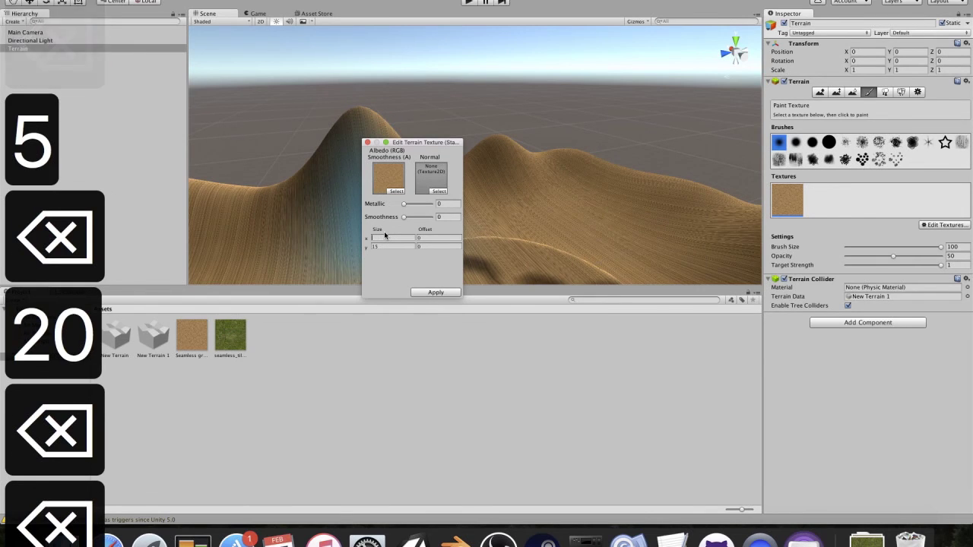
pyautogui.write('30')
pyautogui.press('BackSpace')
pyautogui.press('BackSpace')
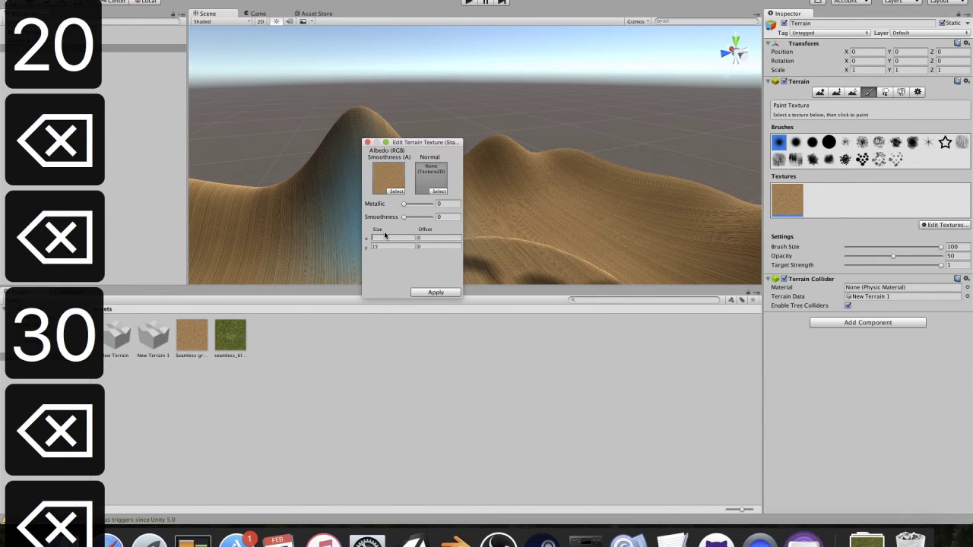
pyautogui.write('50')
pyautogui.press('BackSpace')
pyautogui.press('BackSpace')
pyautogui.write('20')
pyautogui.press('BackSpace')
pyautogui.press('BackSpace')
pyautogui.write('3')
pyautogui.press('BackSpace')
pyautogui.press('BackSpace')
# Step: Set the dirt texture's tiling size to 20 in both X and Y and apply the change
pyautogui.write('20')
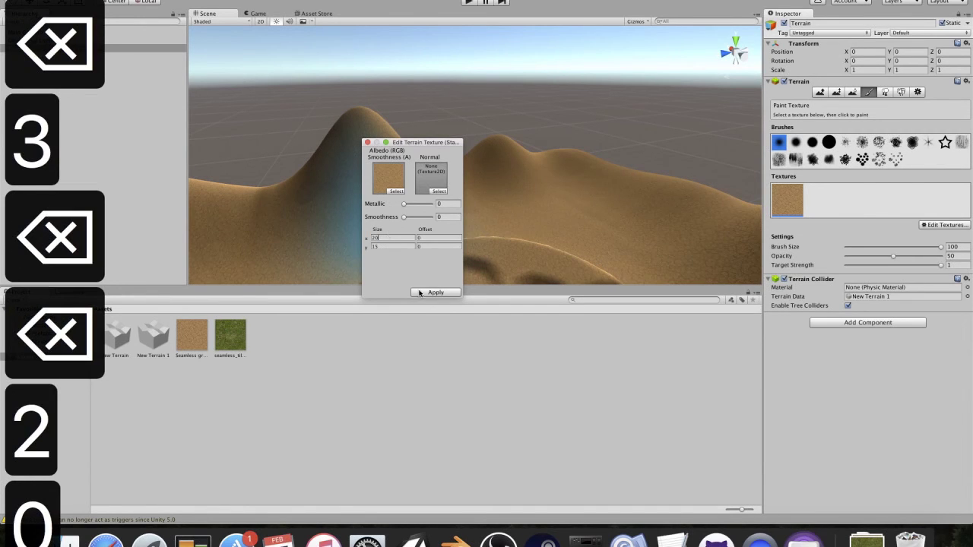
pyautogui.press('BackSpace')
pyautogui.write('200')
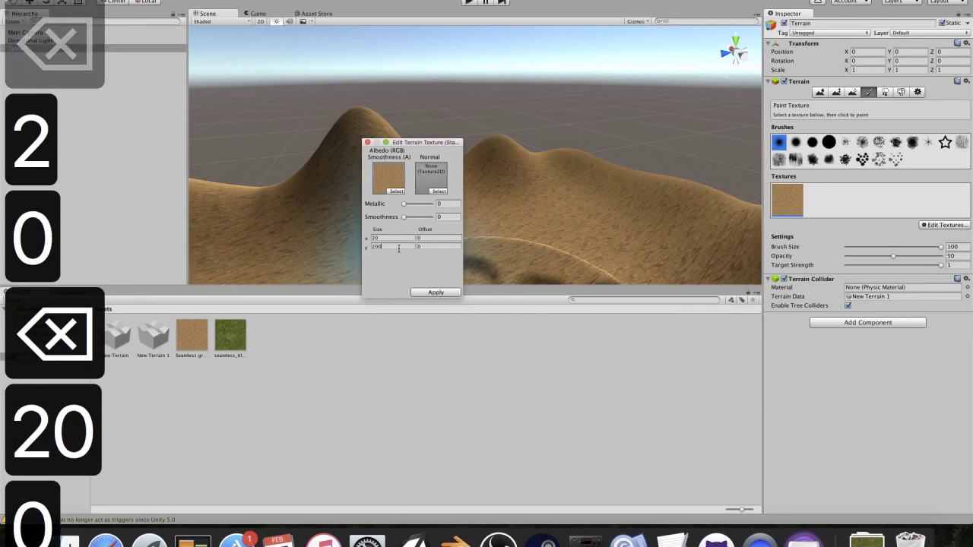
pyautogui.press('BackSpace')
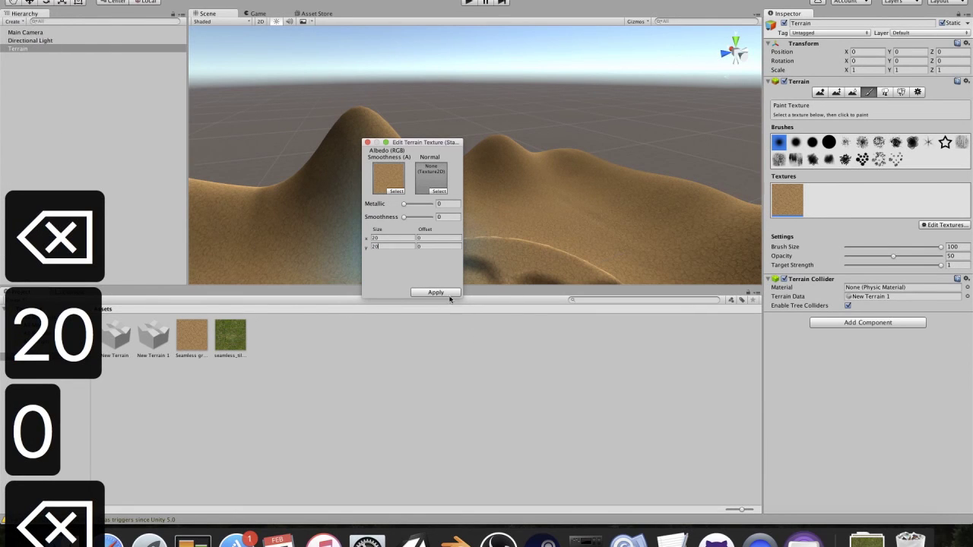
pyautogui.click(436, 291)
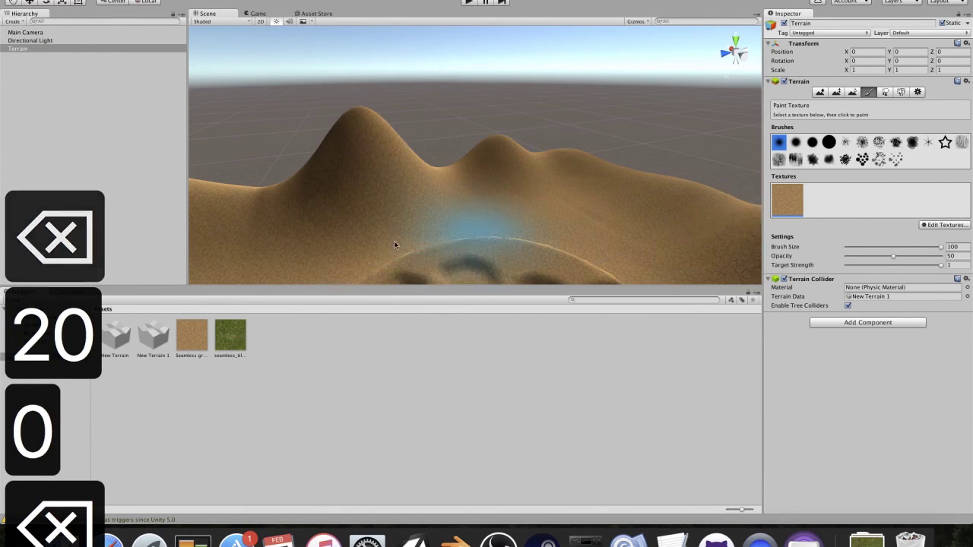
# Step: Add the imported grass image as a second terrain texture with X and Y tiling sizes of 20
pyautogui.click(947, 225)
pyautogui.click(939, 229)
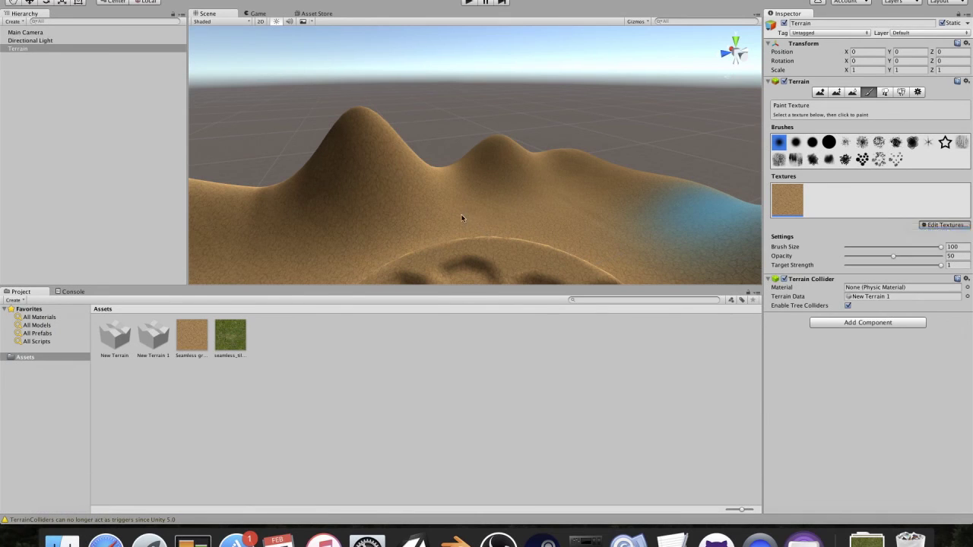
pyautogui.moveTo(231, 334); pyautogui.dragTo(389, 177)
pyautogui.click(396, 237)
pyautogui.write('20')
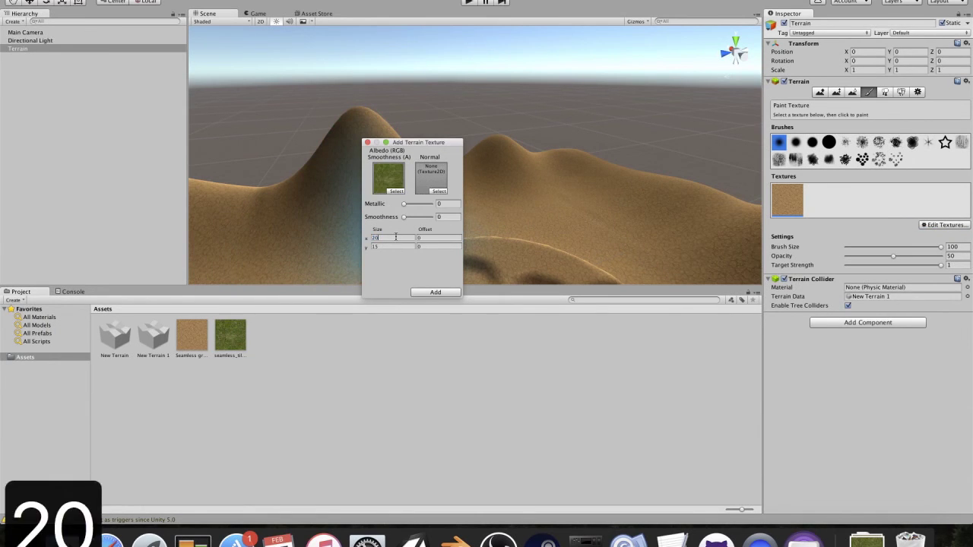
pyautogui.press('Tab')
pyautogui.write('20')
pyautogui.press('Return')
pyautogui.click(436, 292)
# Step: Paint a test stroke of the grass texture between the bumpy patches with brush size 59 and undo it
pyautogui.scroll(4, 423, 220)
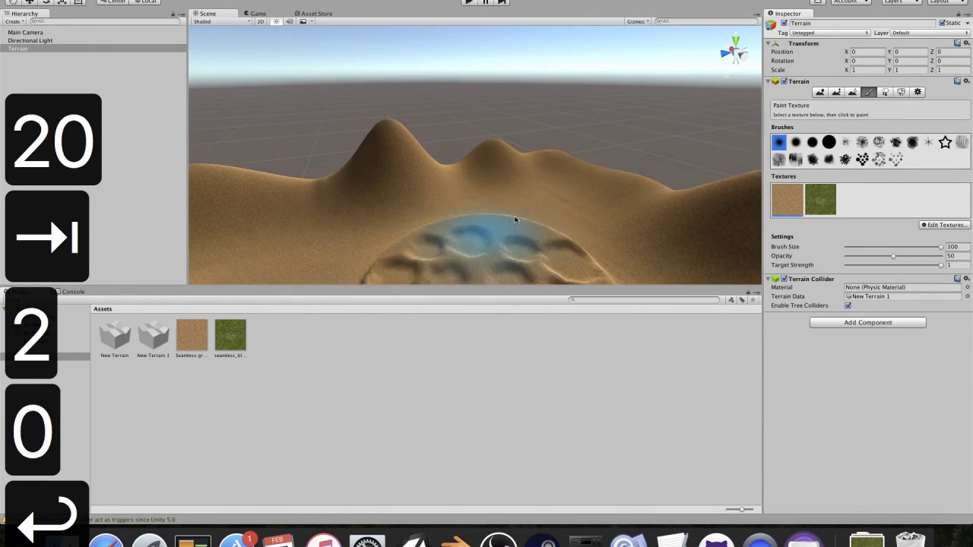
pyautogui.scroll(-6, 511, 217)
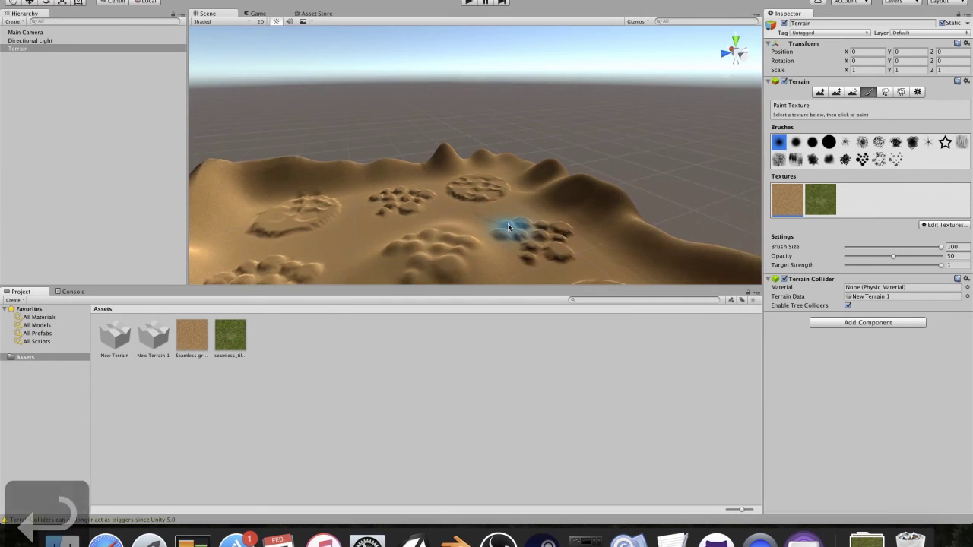
pyautogui.scroll(-3, 509, 228)
pyautogui.scroll(2, 510, 225)
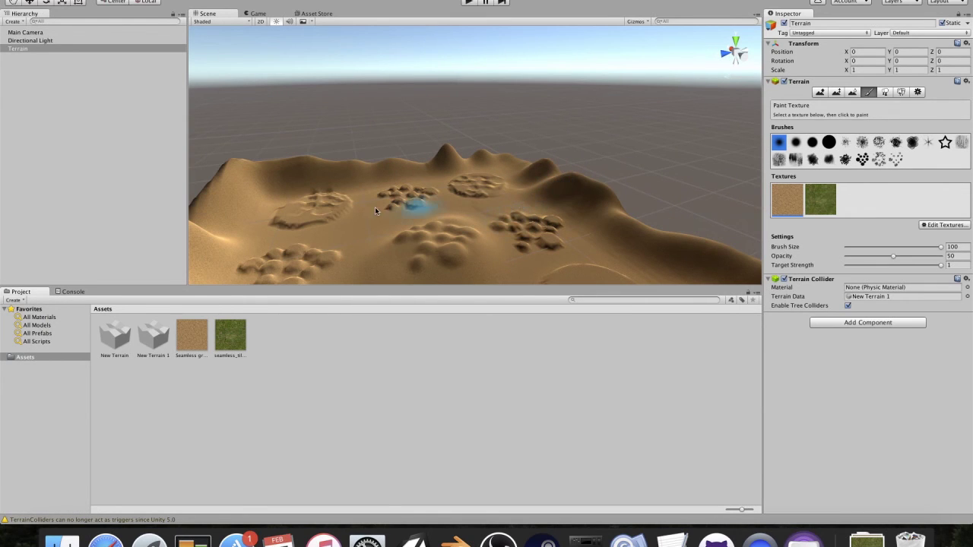
pyautogui.click(942, 247)
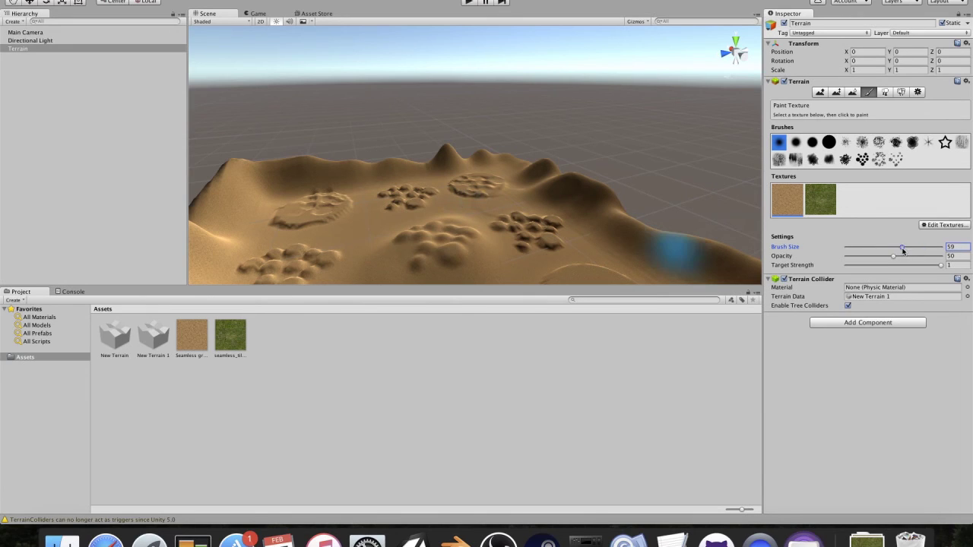
pyautogui.click(829, 204)
pyautogui.moveTo(472, 204); pyautogui.dragTo(459, 225)
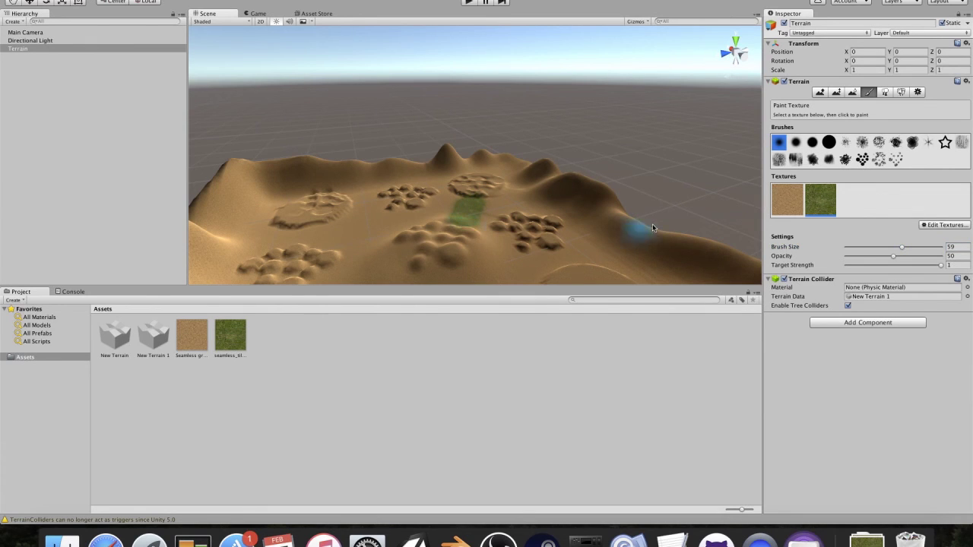
pyautogui.press('super+z')
# Step: Set the brush size to 30 and paint a narrow grass strip from the far round patch toward the central mound
pyautogui.click(951, 247)
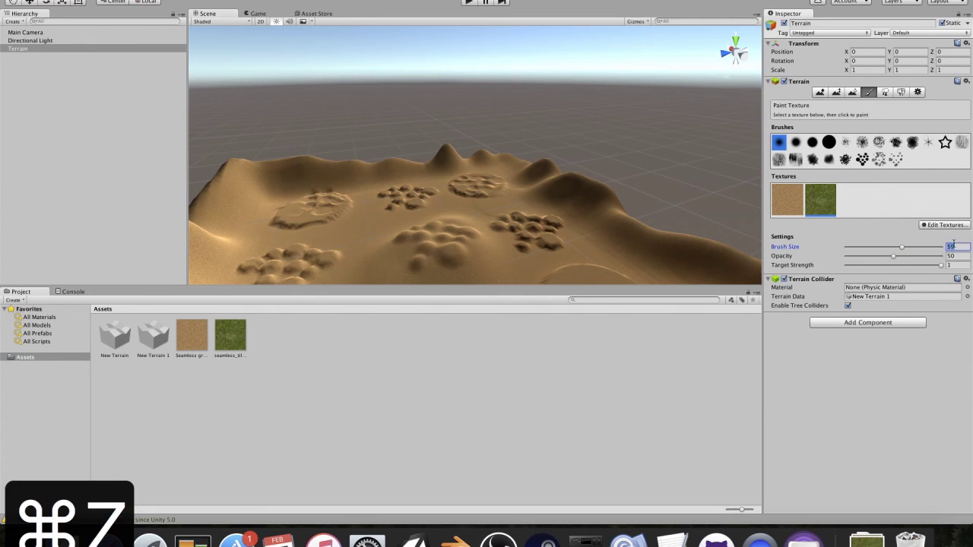
pyautogui.write('30')
pyautogui.press('Return')
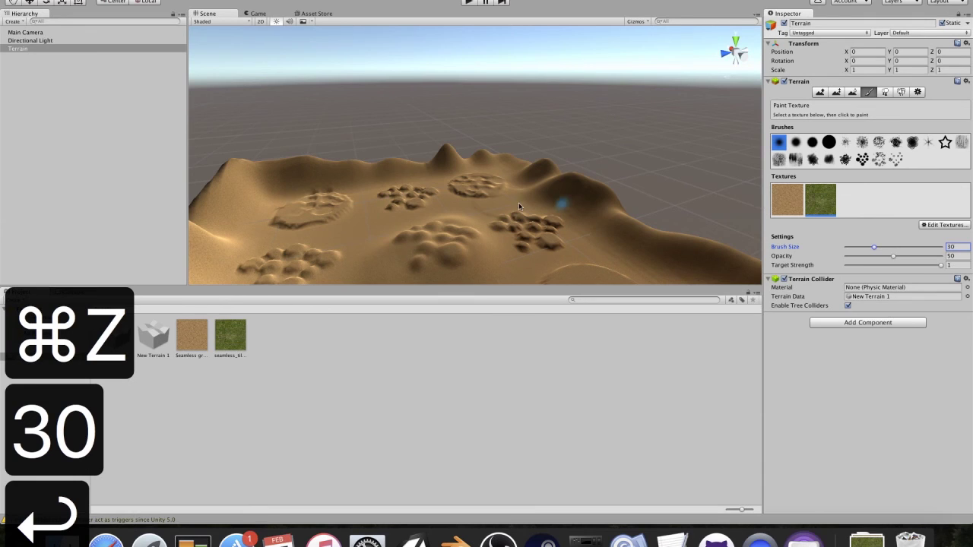
pyautogui.moveTo(472, 201); pyautogui.dragTo(461, 222)
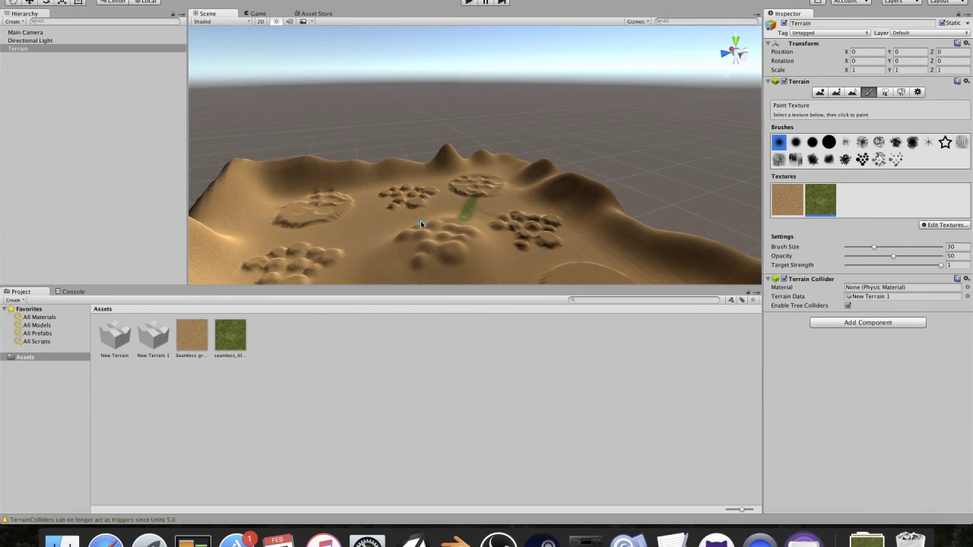
# Step: Paint branching grass paths between the sculpted patches and cover the central bumpy mound with grass
pyautogui.scroll(-3, 422, 224)
pyautogui.moveTo(467, 201); pyautogui.dragTo(439, 227)
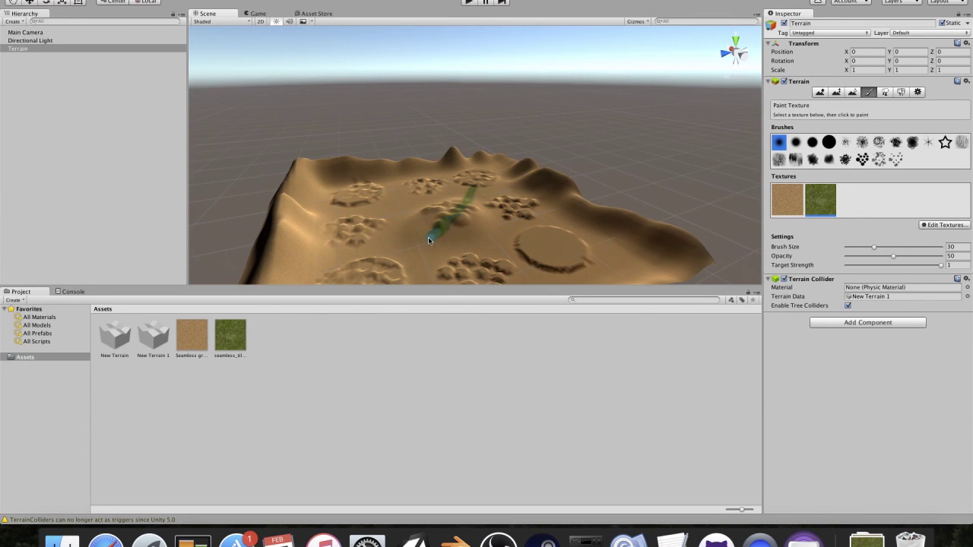
pyautogui.moveTo(415, 243); pyautogui.dragTo(443, 264)
pyautogui.moveTo(393, 207); pyautogui.dragTo(429, 190)
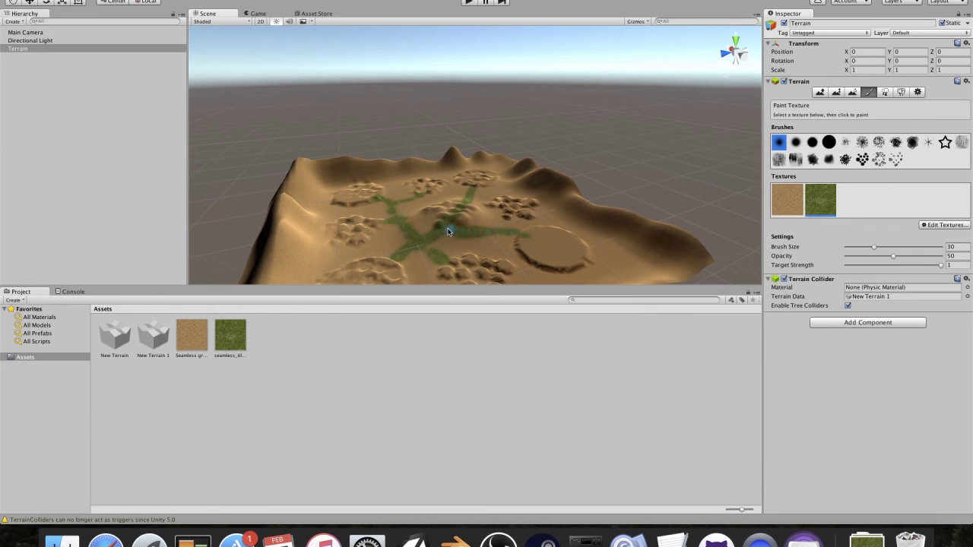
pyautogui.moveTo(474, 215)
pyautogui.mouseDown()
pyautogui.moveTo(431, 221)
pyautogui.moveTo(472, 212)
pyautogui.moveTo(445, 210)
pyautogui.moveTo(417, 227)
pyautogui.mouseUp()
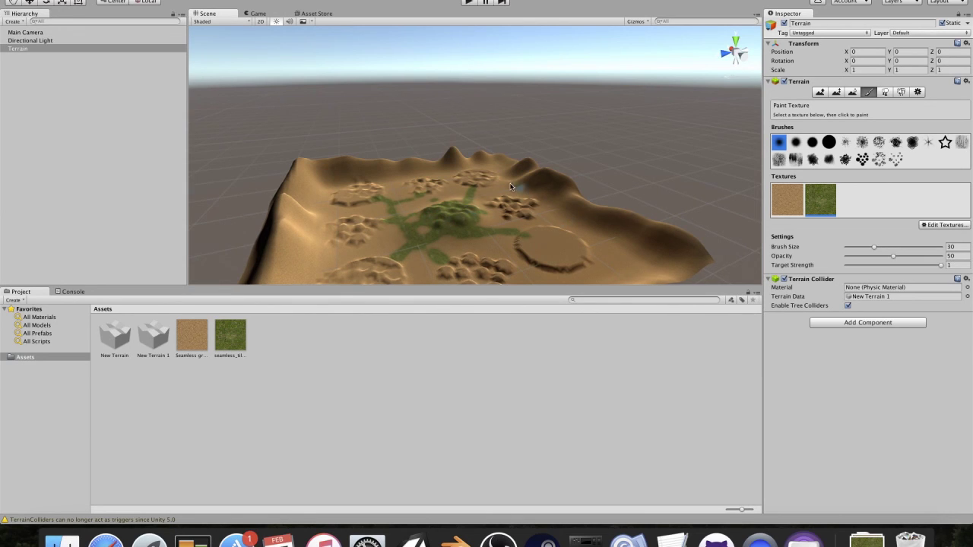
pyautogui.keyDown('alt'); pyautogui.moveTo(516, 195); pyautogui.dragTo(578, 218, button='right'); pyautogui.keyUp('alt')
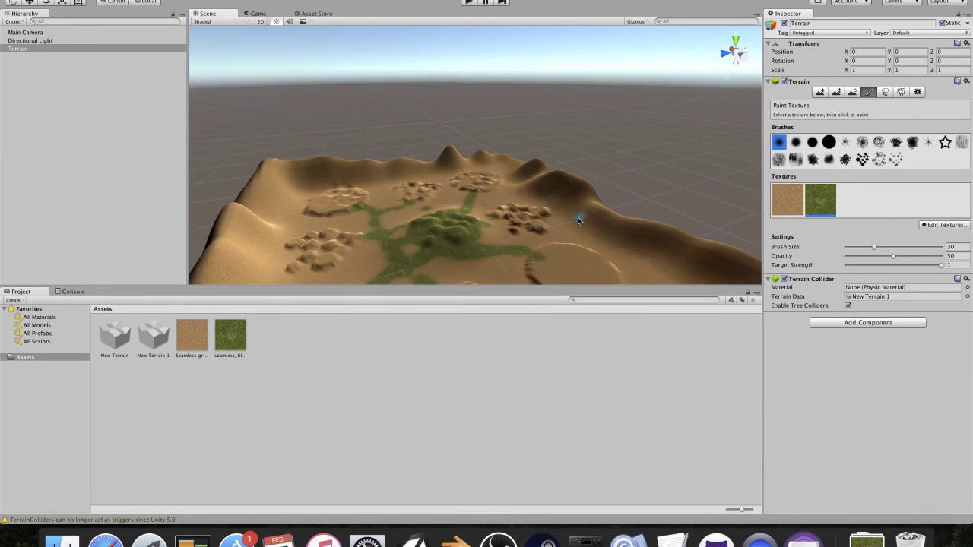
# Step: Paint a test stroke of the grass texture along the far mountain ridge and undo it
pyautogui.scroll(-5, 578, 218)
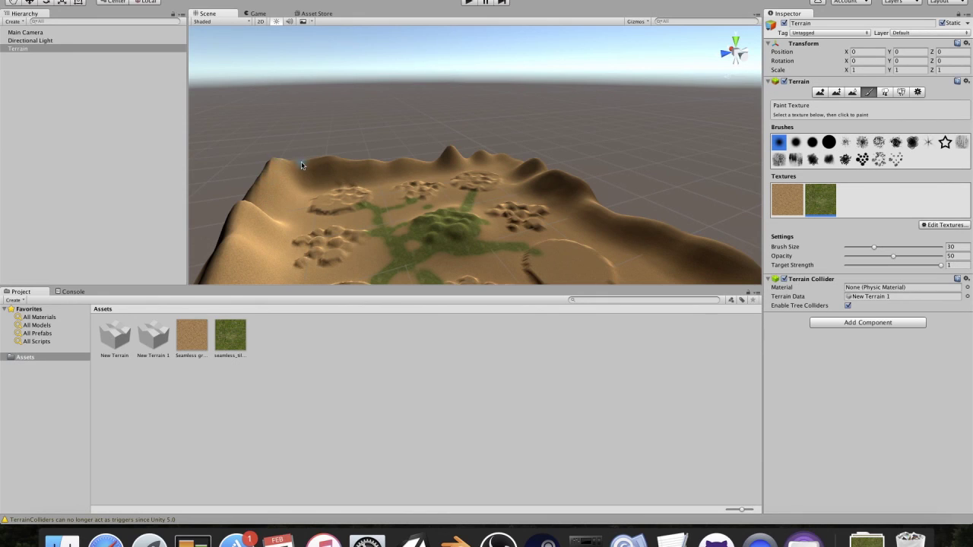
pyautogui.moveTo(296, 161); pyautogui.dragTo(342, 158)
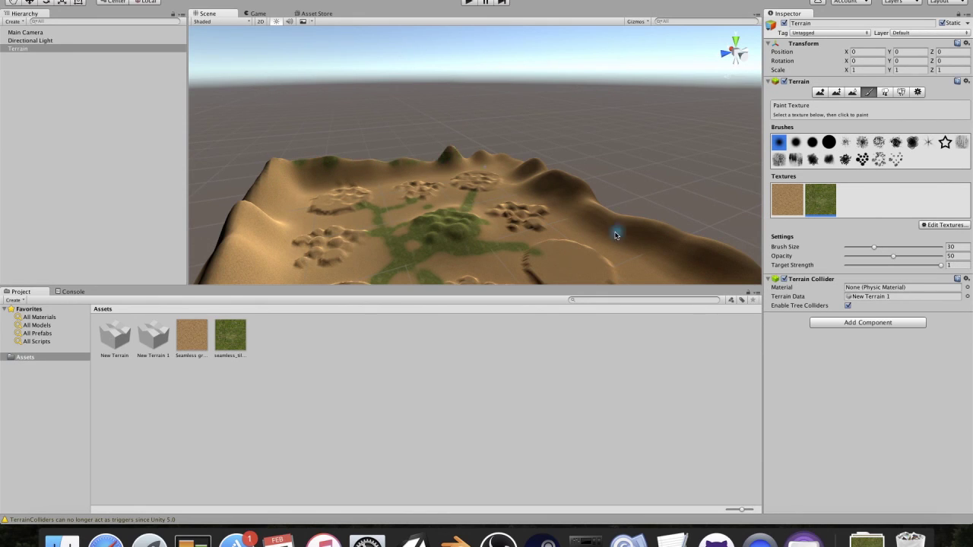
pyautogui.press('super+z')
# Step: Examine the painted grass paths from above and the grass texture on the central bumpy mound up close
pyautogui.scroll(-10, 394, 164)
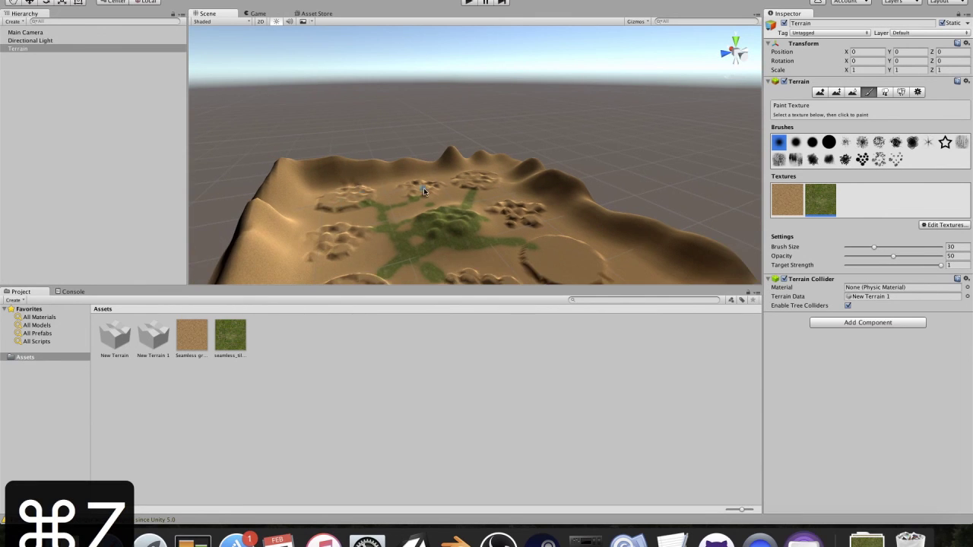
pyautogui.scroll(3, 426, 182)
pyautogui.keyDown('alt'); pyautogui.moveTo(426, 183); pyautogui.dragTo(413, 253); pyautogui.keyUp('alt')
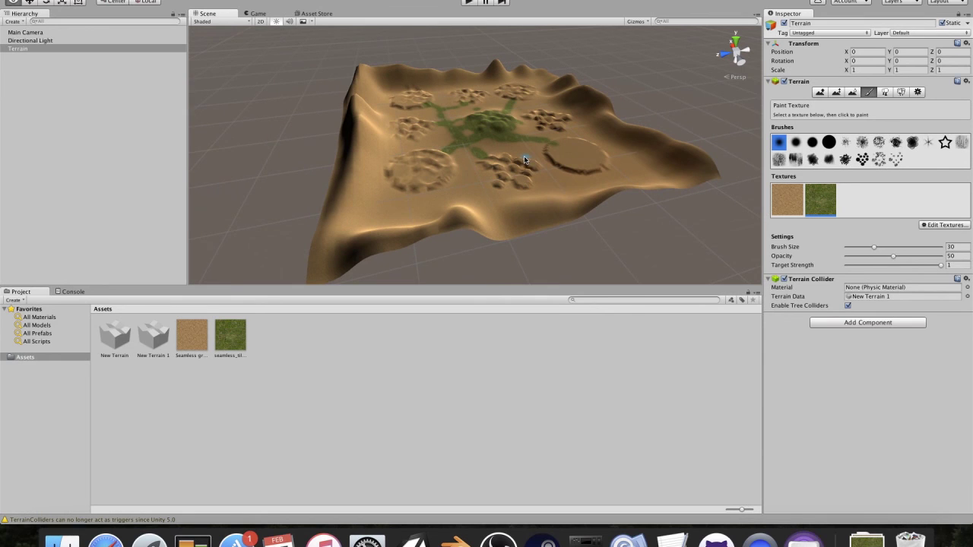
pyautogui.moveTo(546, 149)
pyautogui.keyDown('alt'); pyautogui.mouseDown()
pyautogui.moveTo(456, 206)
pyautogui.moveTo(537, 299)
pyautogui.moveTo(500, 245)
pyautogui.moveTo(550, 127)
pyautogui.moveTo(524, 99)
pyautogui.moveTo(478, 223)
pyautogui.mouseUp(); pyautogui.keyUp('alt')
pyautogui.scroll(6, 482, 225)
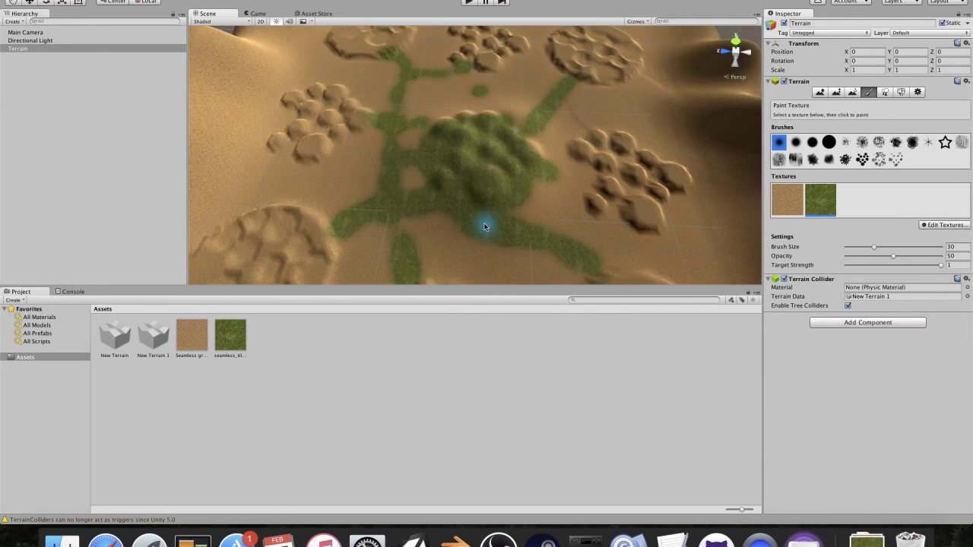
pyautogui.scroll(-6, 484, 227)
pyautogui.scroll(6, 480, 221)
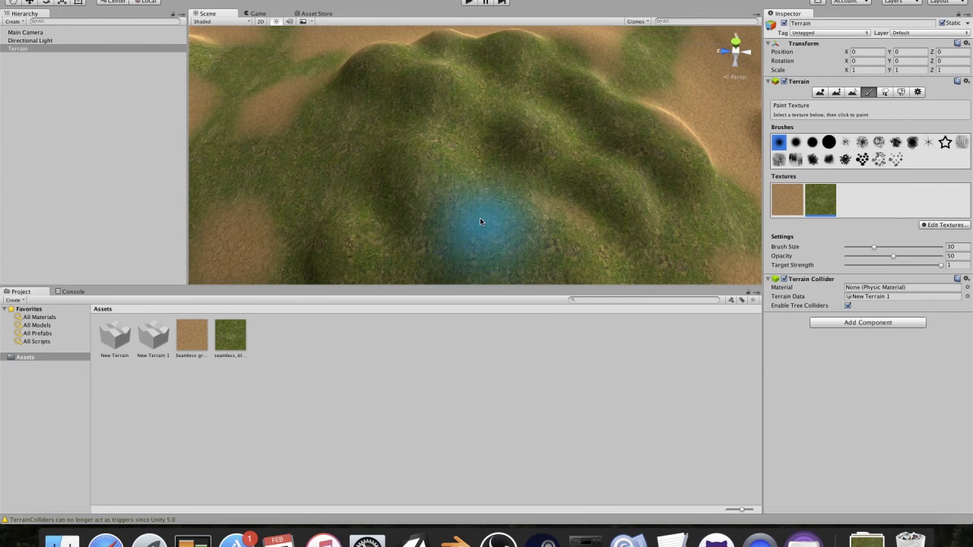
pyautogui.scroll(6, 487, 217)
pyautogui.scroll(-4, 490, 212)
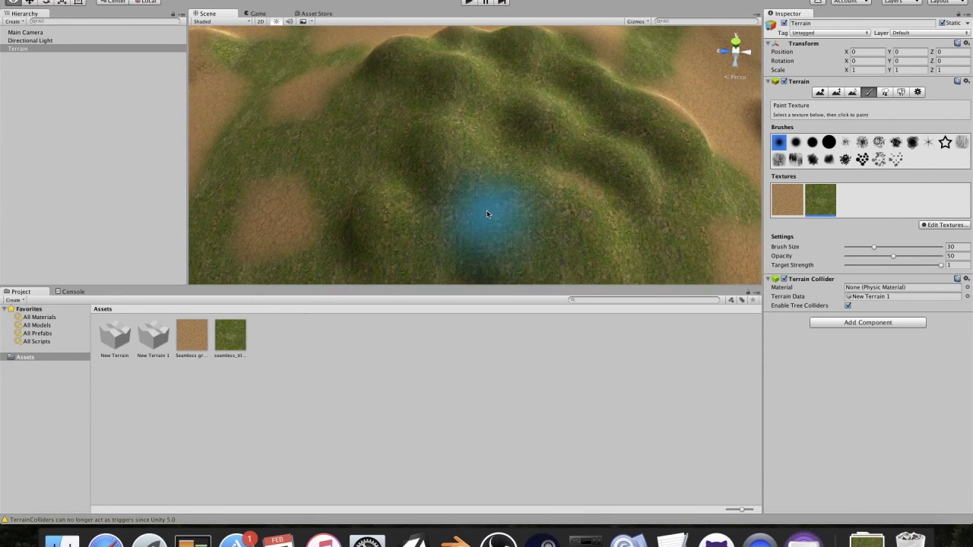
pyautogui.scroll(2, 498, 199)
pyautogui.scroll(-2, 495, 196)
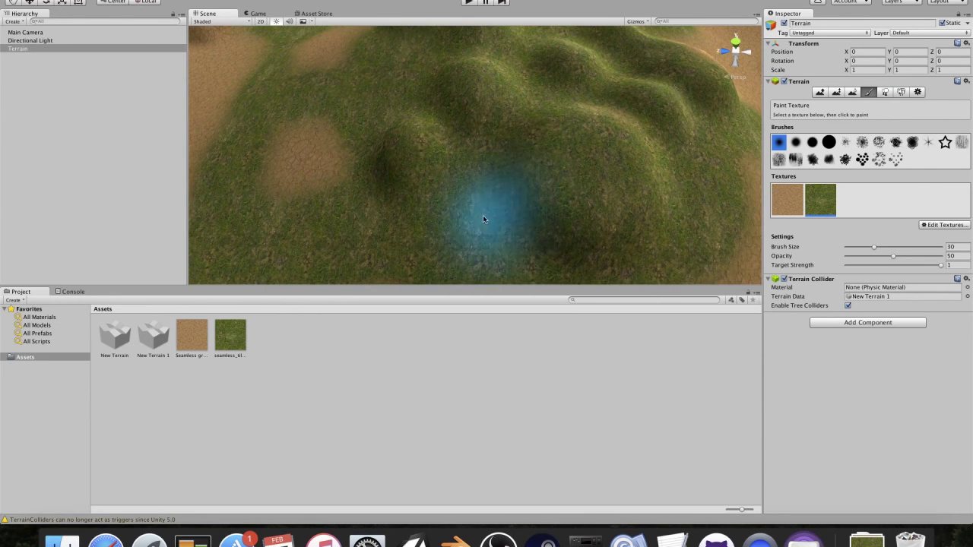
pyautogui.moveTo(446, 185)
pyautogui.keyDown('alt'); pyautogui.mouseDown()
pyautogui.moveTo(522, 98)
pyautogui.moveTo(464, 162)
pyautogui.moveTo(491, 159)
pyautogui.moveTo(512, 128)
pyautogui.mouseUp(); pyautogui.keyUp('alt')
pyautogui.scroll(-8, 510, 128)
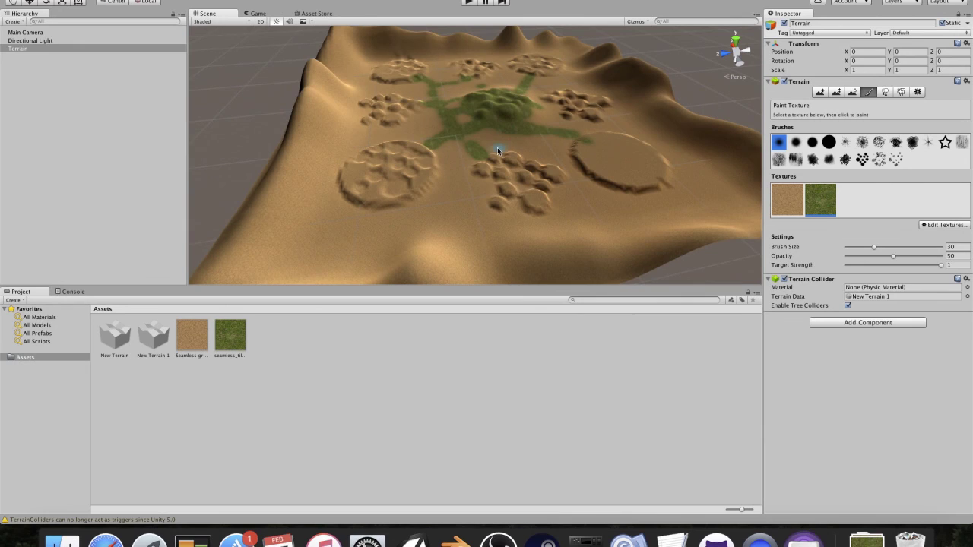